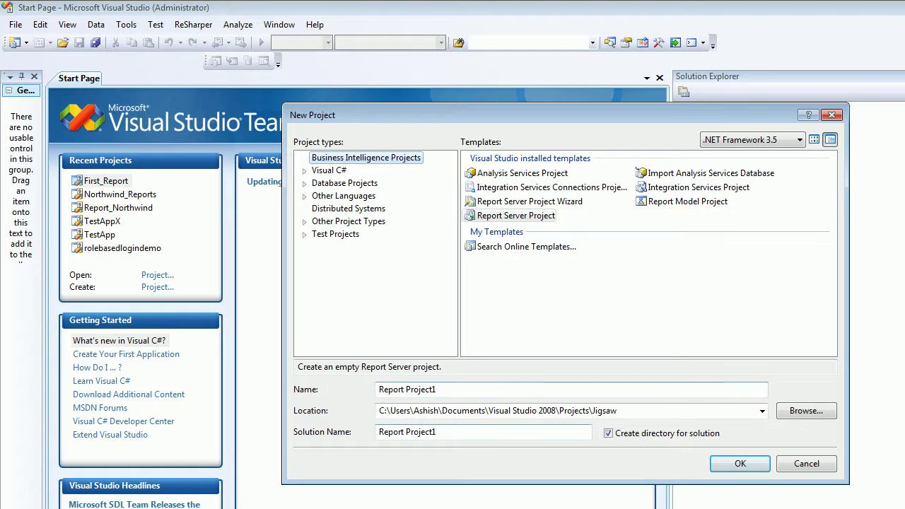
# Create a Report Server Project named DemoReports in the Jigsaw projects folder.
pyautogui.moveTo(566, 115); pyautogui.dragTo(430, 73)
pyautogui.click(433, 369)
pyautogui.click(484, 369)
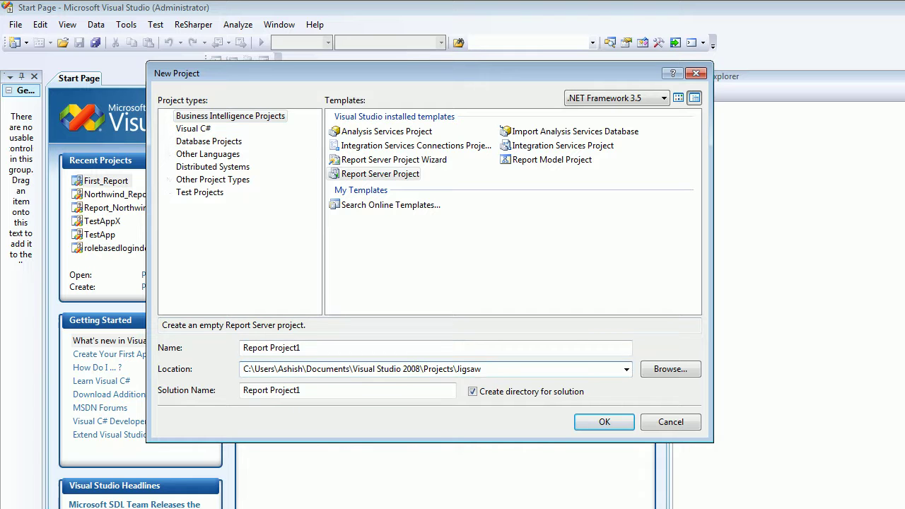
pyautogui.click(302, 348)
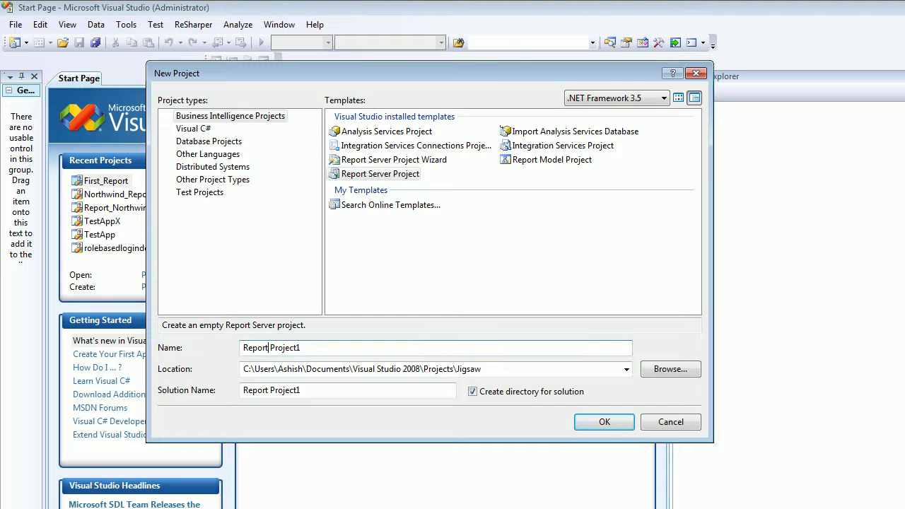
pyautogui.hotkey('shift', 'Left')
pyautogui.hotkey('shift', 'Left')
pyautogui.hotkey('shift', 'Left')
pyautogui.hotkey('shift', 'Left')
pyautogui.hotkey('shift', 'Left')
pyautogui.hotkey('shift', 'Left')
pyautogui.hotkey('shift', 'Left')
pyautogui.hotkey('shift', 'Left')
pyautogui.hotkey('shift', 'Left')
pyautogui.hotkey('shift', 'Left')
pyautogui.hotkey('shift', 'Left')
pyautogui.hotkey('shift', 'Left')
pyautogui.hotkey('shift', 'Left')
pyautogui.hotkey('shift', 'Left')
pyautogui.hotkey('shift', 'Left')
pyautogui.write('Demp')
pyautogui.press('BackSpace')
pyautogui.write('oRepoe')
pyautogui.press('BackSpace')
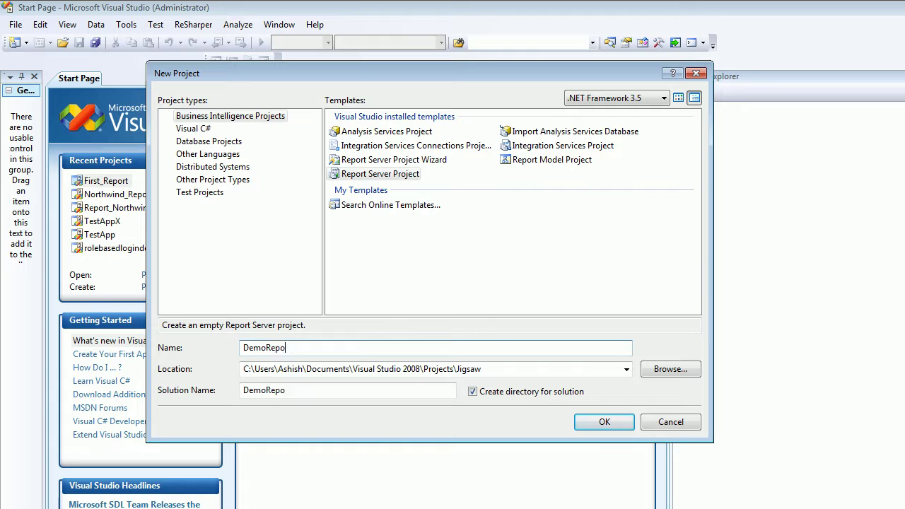
pyautogui.write('rts')
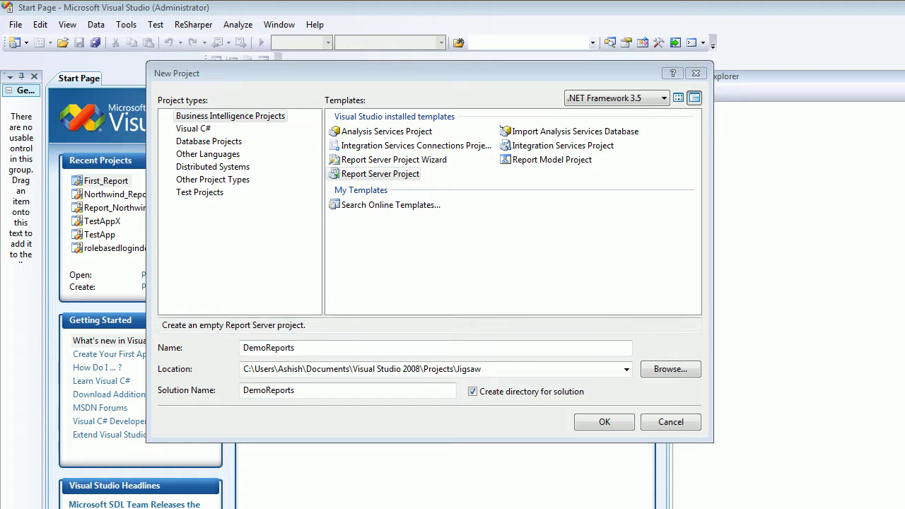
pyautogui.press('Return')
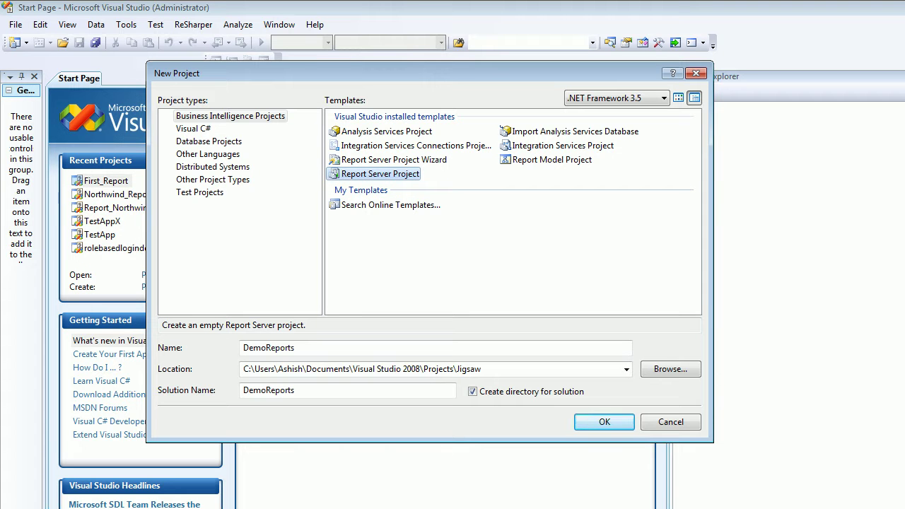
pyautogui.click(604, 422)
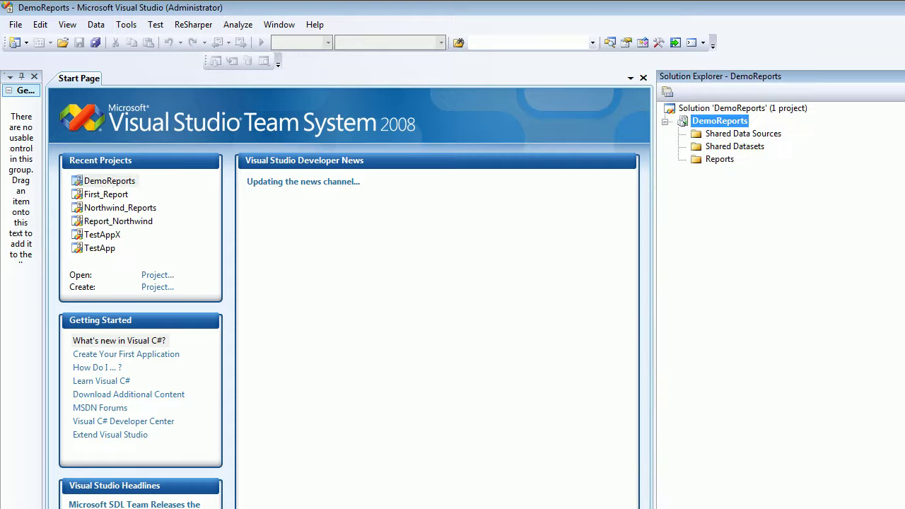
pyautogui.click(742, 108)
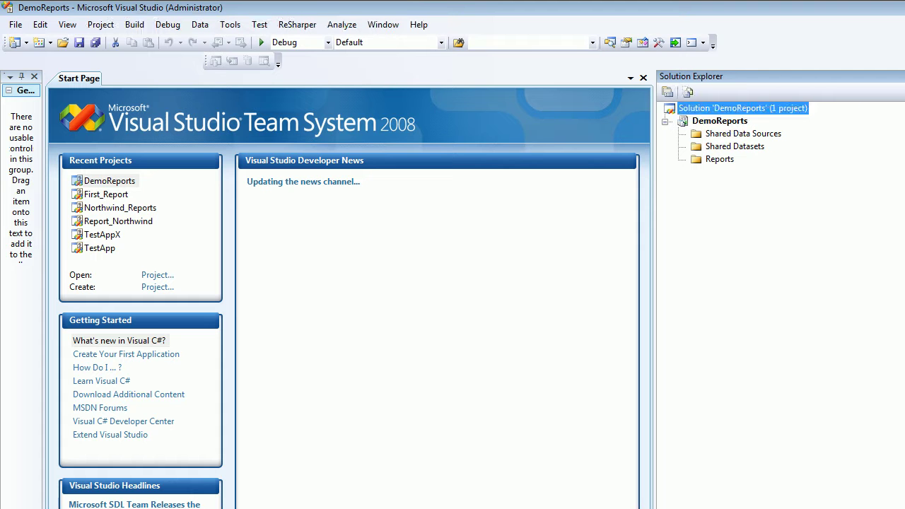
pyautogui.click(720, 121)
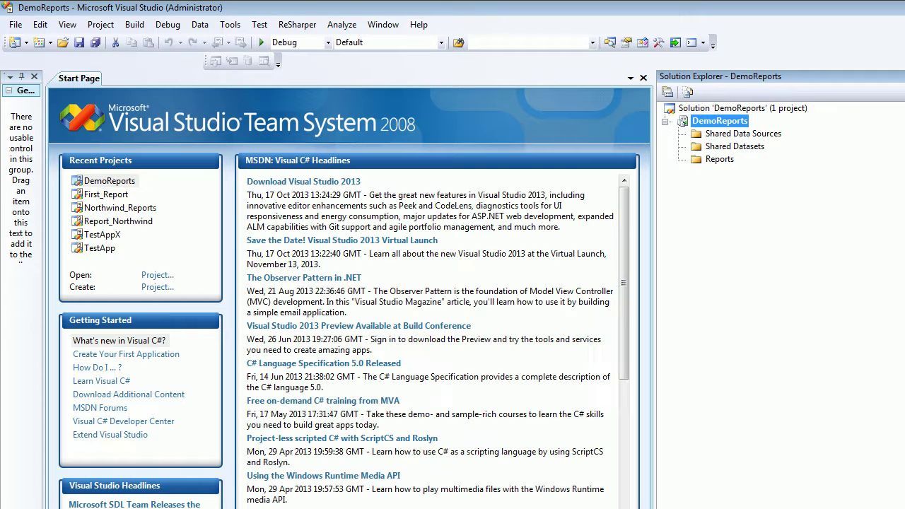
pyautogui.click(743, 134)
pyautogui.click(734, 146)
pyautogui.click(720, 159)
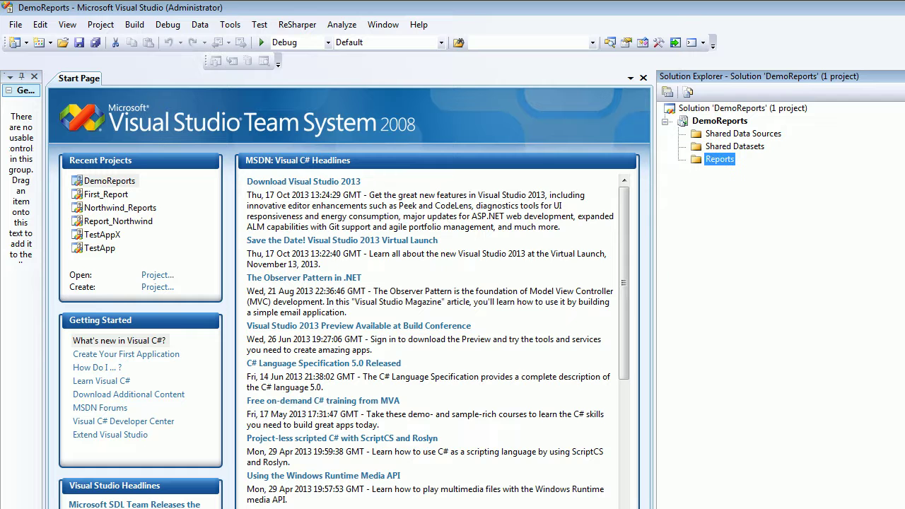
# Close the Start Page and widen the Toolbox and Solution Explorer panes.
pyautogui.moveTo(44, 282); pyautogui.dragTo(202, 283)
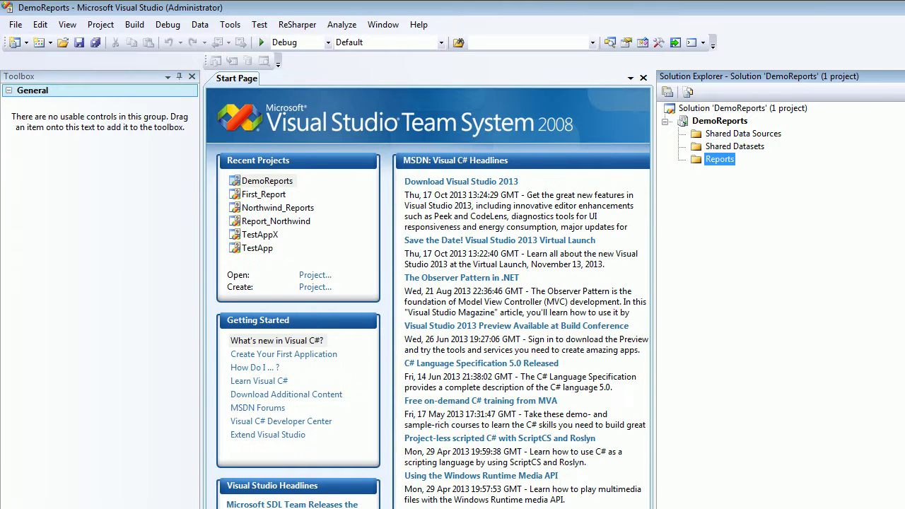
pyautogui.click(644, 78)
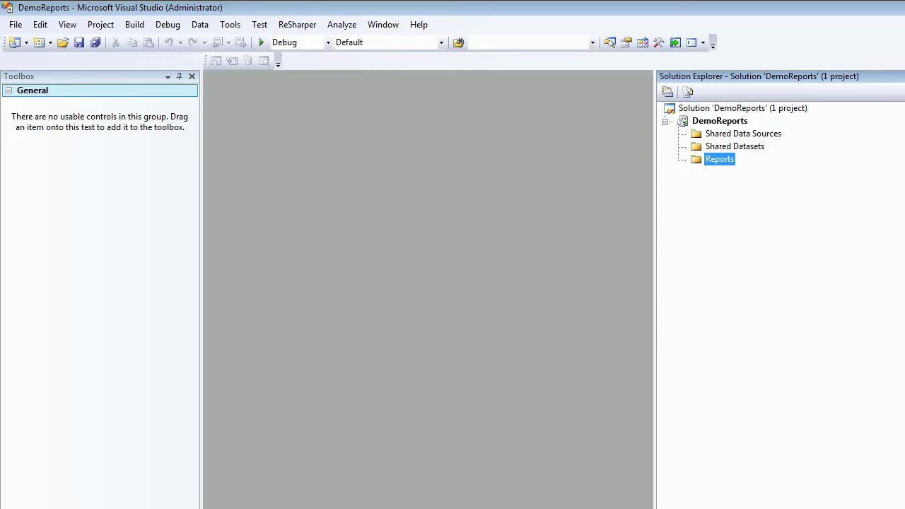
pyautogui.moveTo(655, 283); pyautogui.dragTo(578, 282)
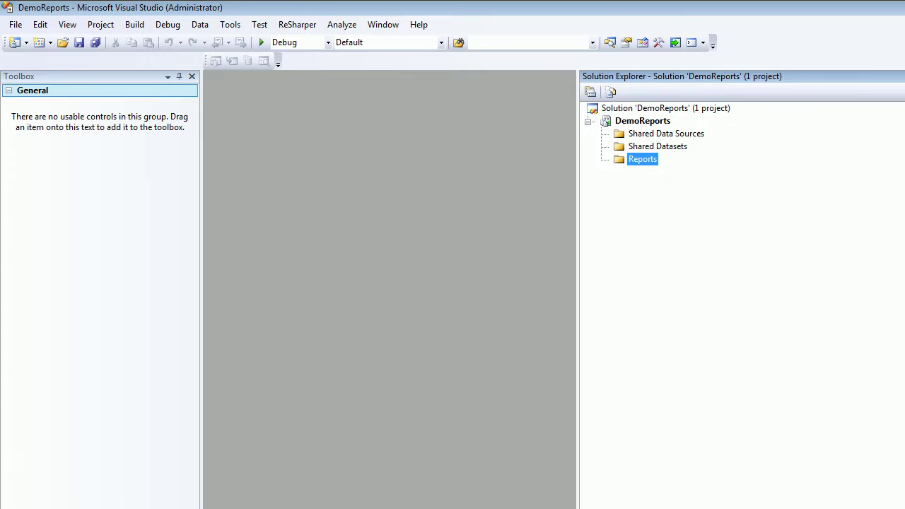
# Add a new Report Wizard item named ReportFirst.rdl to the project's Reports folder.
pyautogui.rightClick(640, 160)
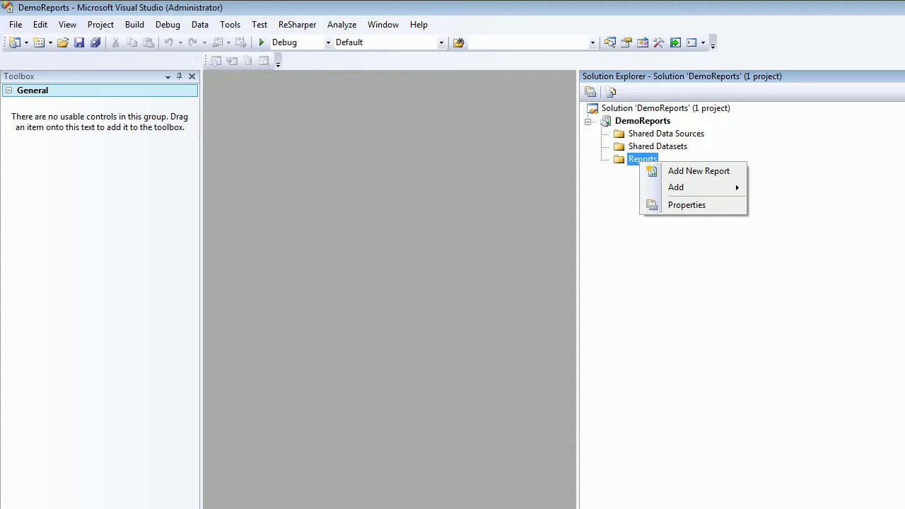
pyautogui.moveTo(700, 187)
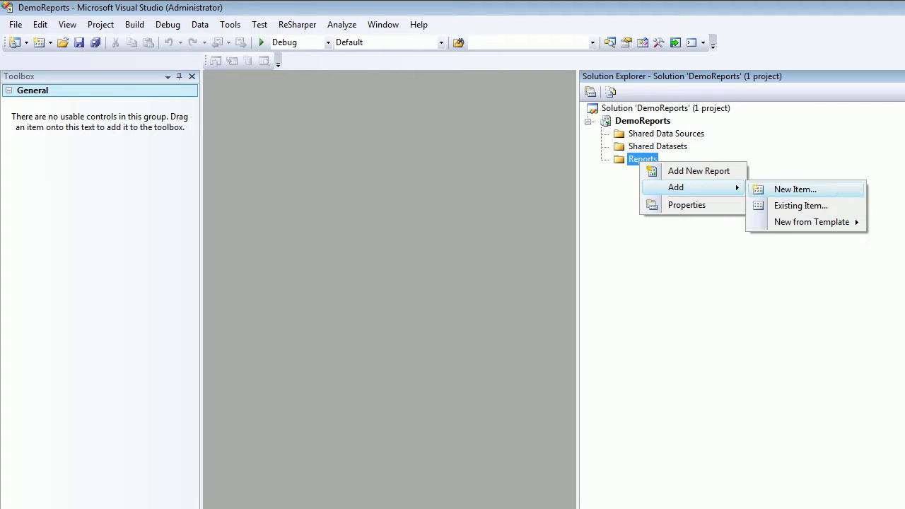
pyautogui.click(795, 190)
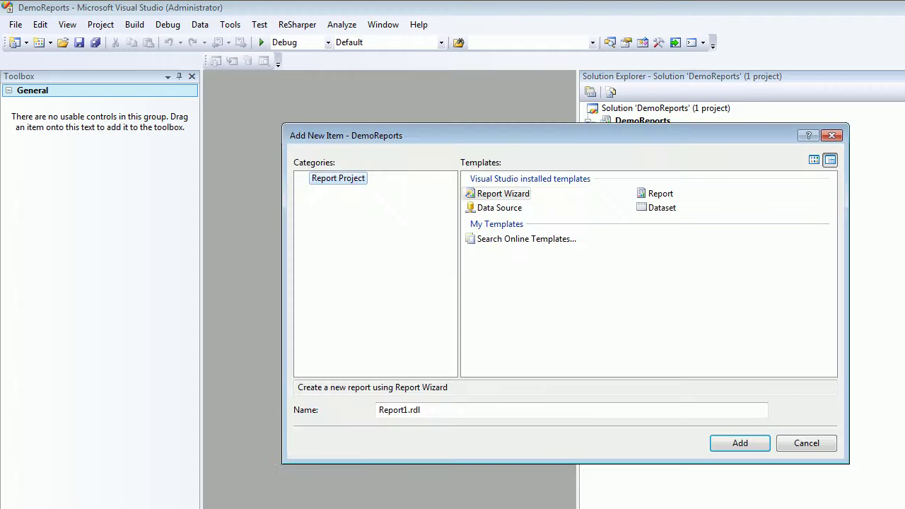
pyautogui.moveTo(495, 135); pyautogui.dragTo(431, 115)
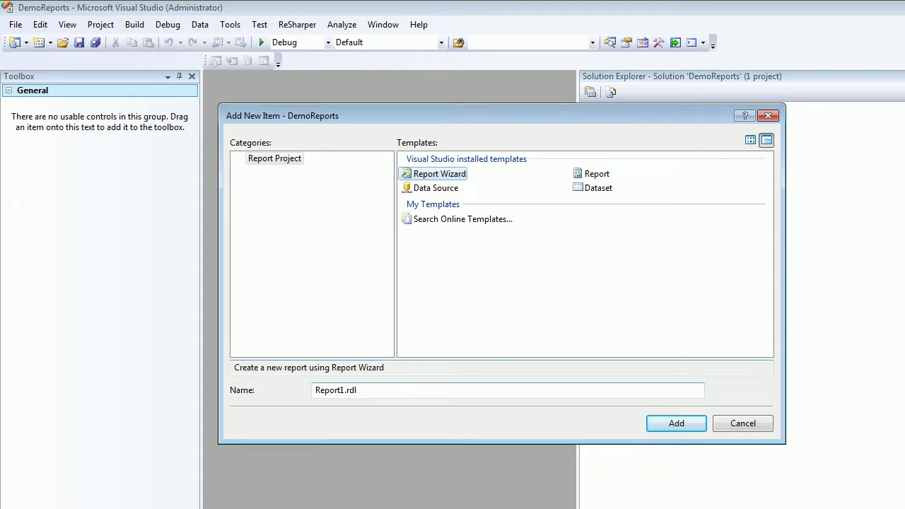
pyautogui.click(345, 391)
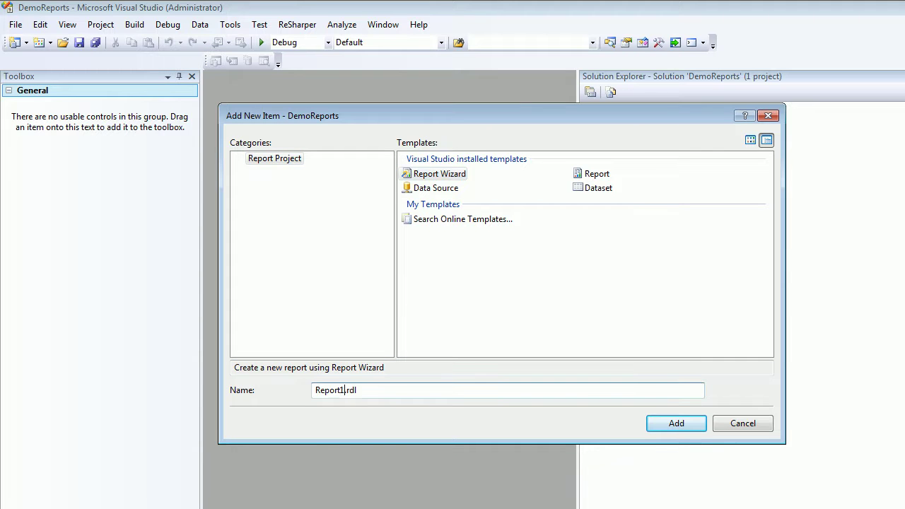
pyautogui.press('BackSpace')
pyautogui.write('First')
pyautogui.press('Return')
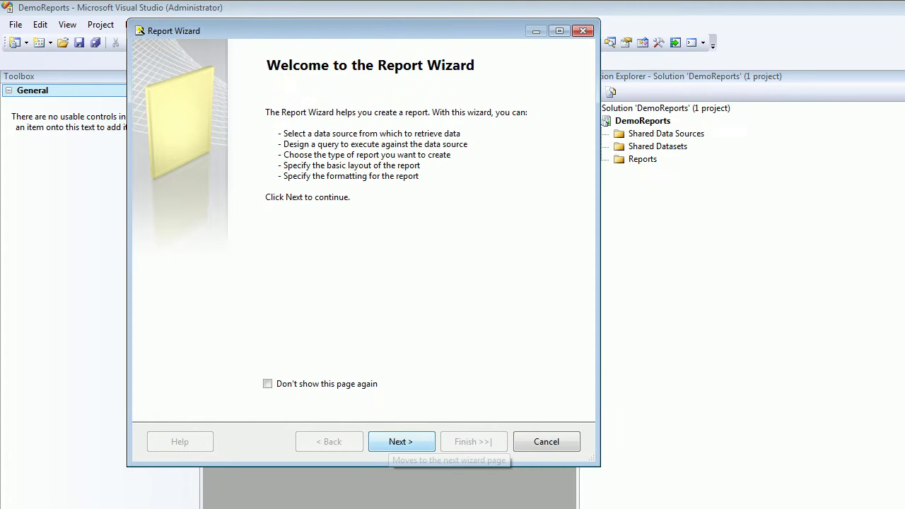
# Pass the wizard's welcome page and define a new Microsoft SQL Server data source named DataSourceFirst.
pyautogui.click(400, 442)
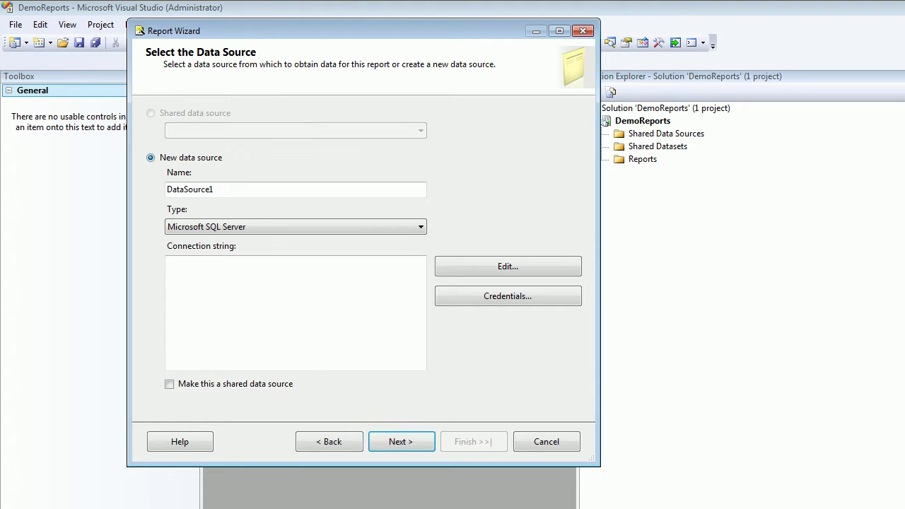
pyautogui.moveTo(214, 189); pyautogui.dragTo(166, 190)
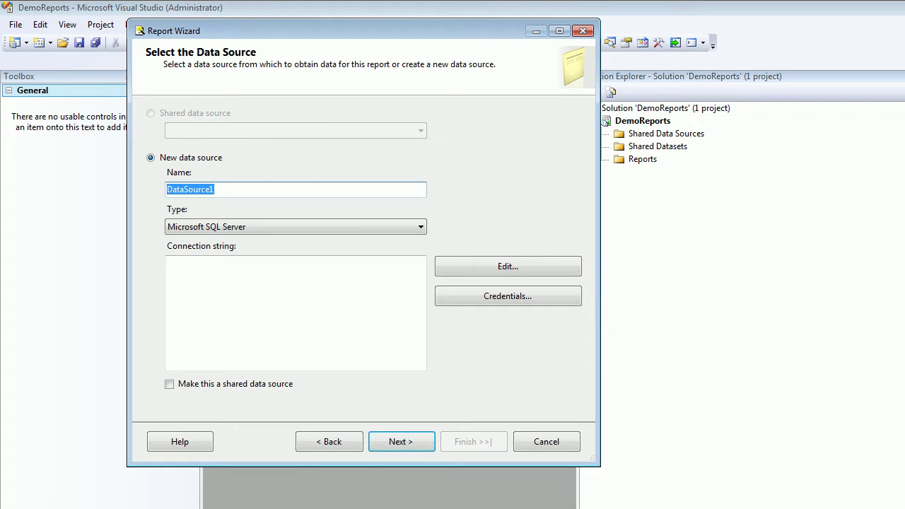
pyautogui.click(214, 190)
pyautogui.press('BackSpace')
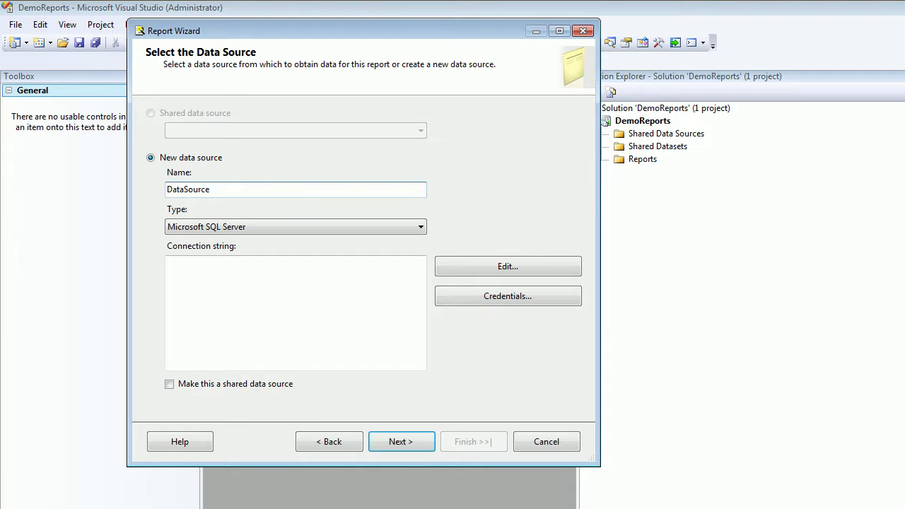
pyautogui.click(296, 226)
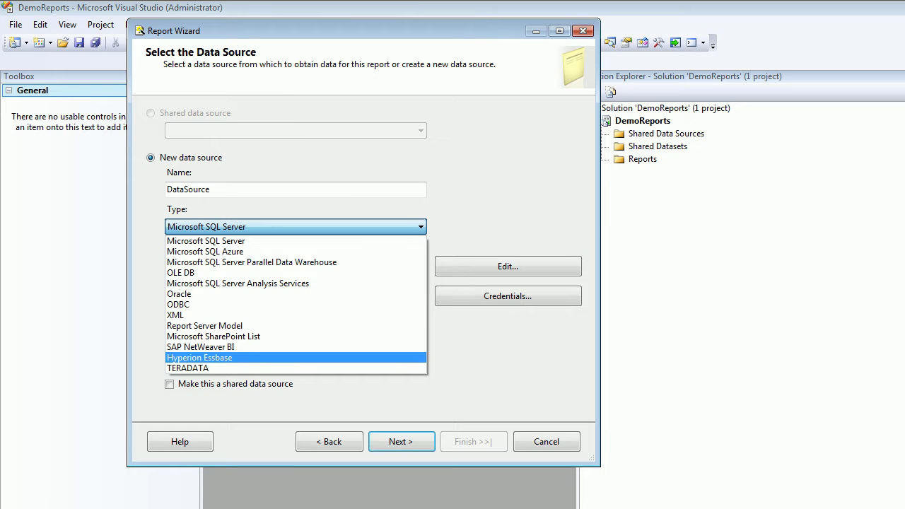
pyautogui.click(206, 241)
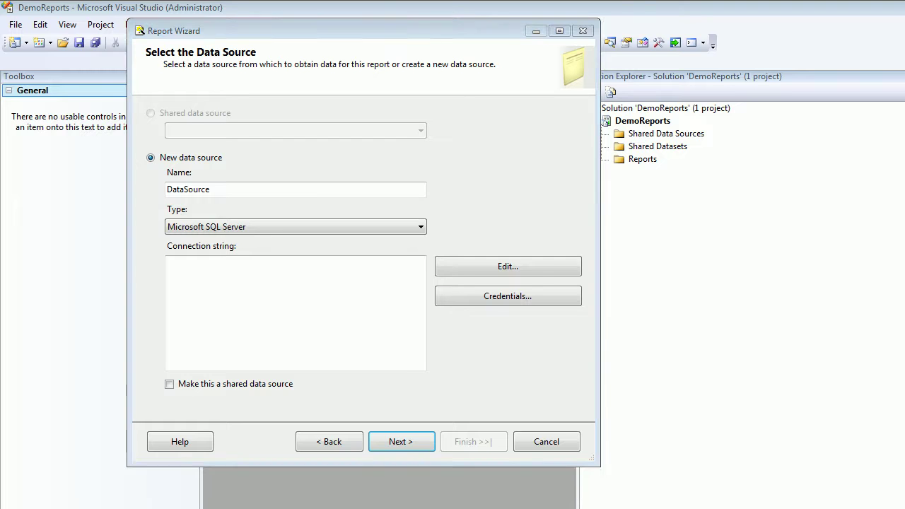
pyautogui.click(212, 190)
pyautogui.write('First')
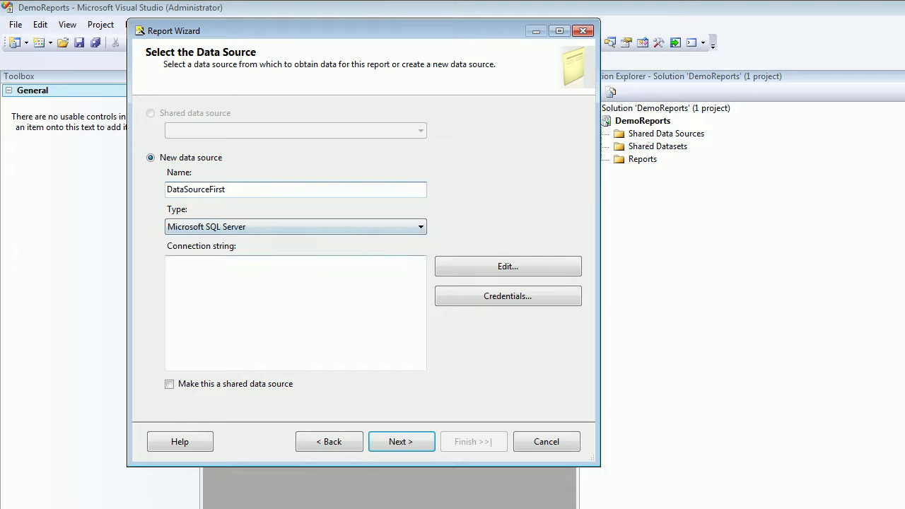
pyautogui.hotkey('ctrl', 'a')
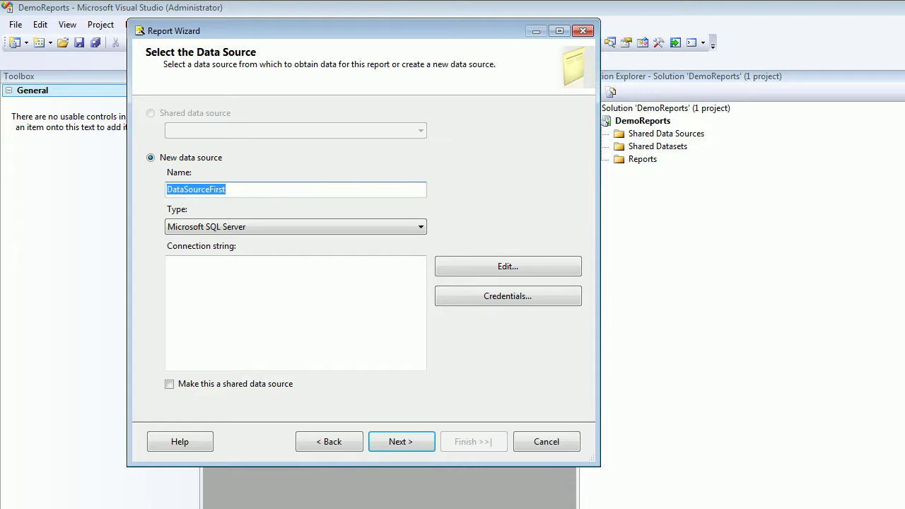
pyautogui.click(169, 263)
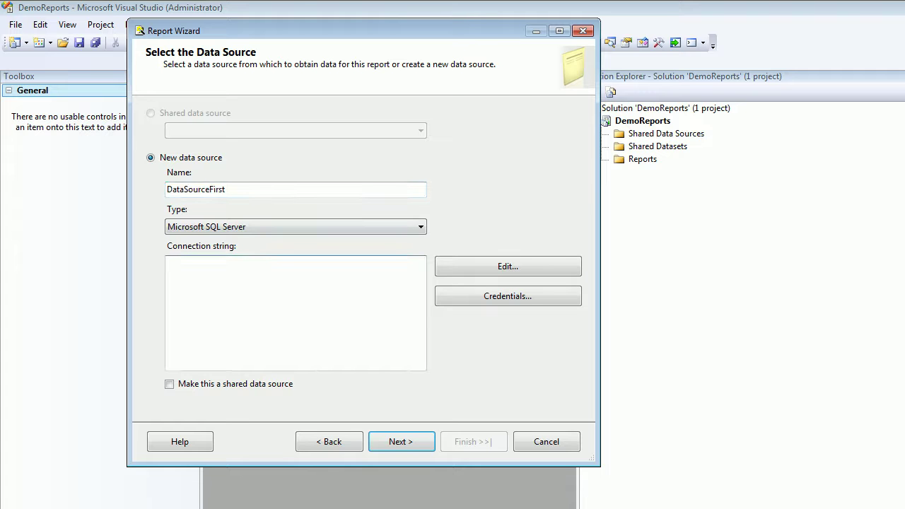
# Edit the data source connection to use server .\COOL and the NORTHWND database.
pyautogui.click(508, 266)
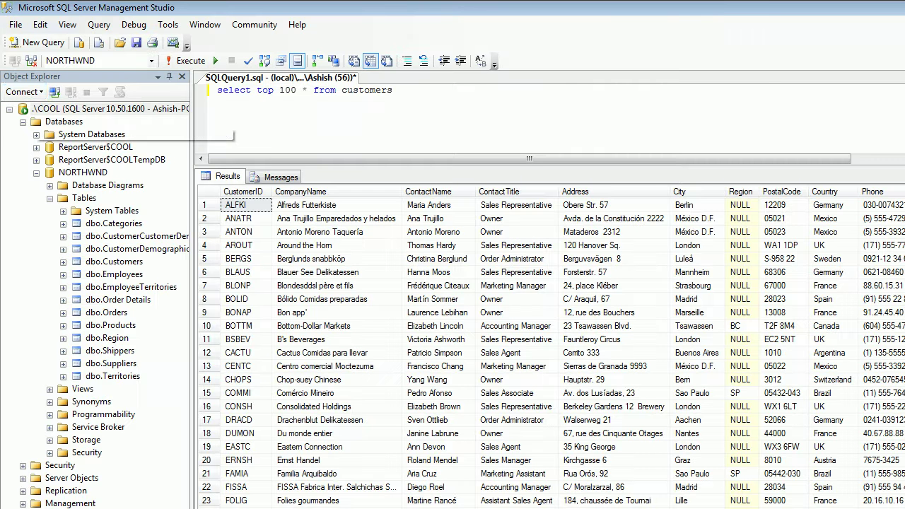
pyautogui.click(42, 108)
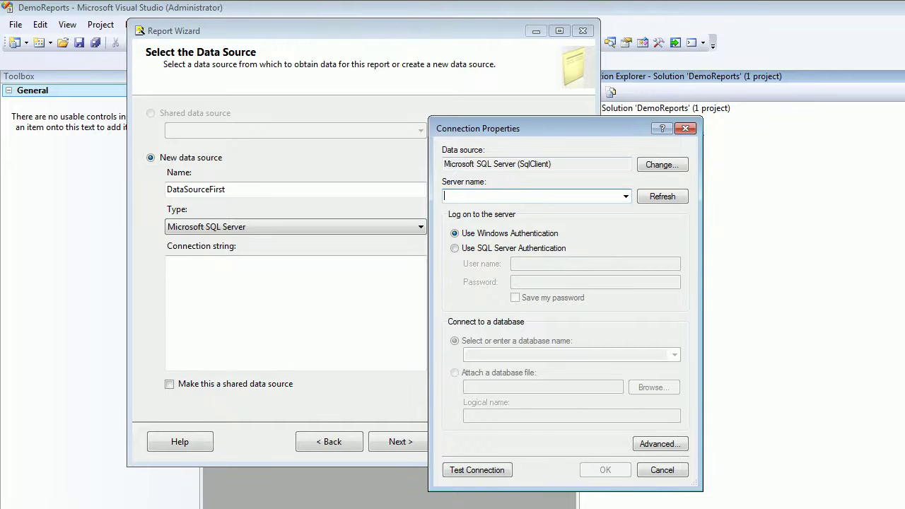
pyautogui.write('.\\COOL')
pyautogui.moveTo(552, 128); pyautogui.dragTo(379, 59)
pyautogui.click(502, 284)
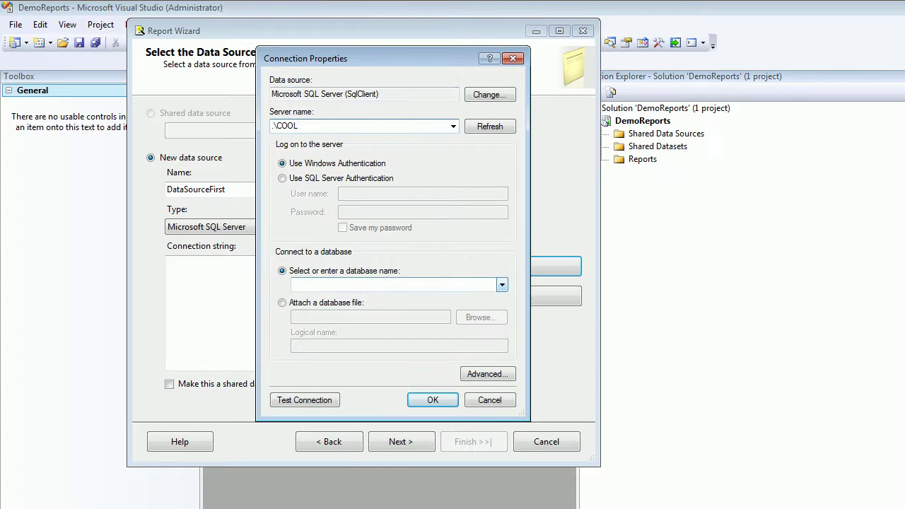
pyautogui.click(368, 326)
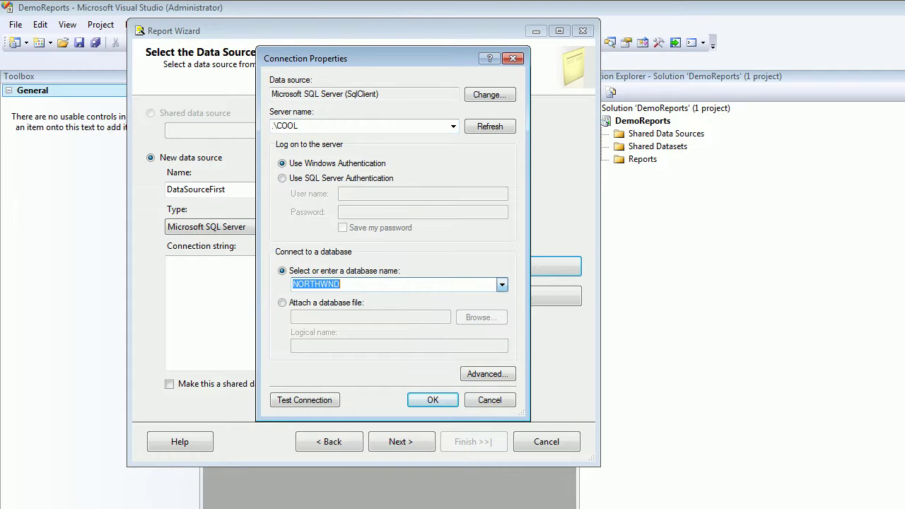
# Test the database connection and accept the connection properties.
pyautogui.click(305, 400)
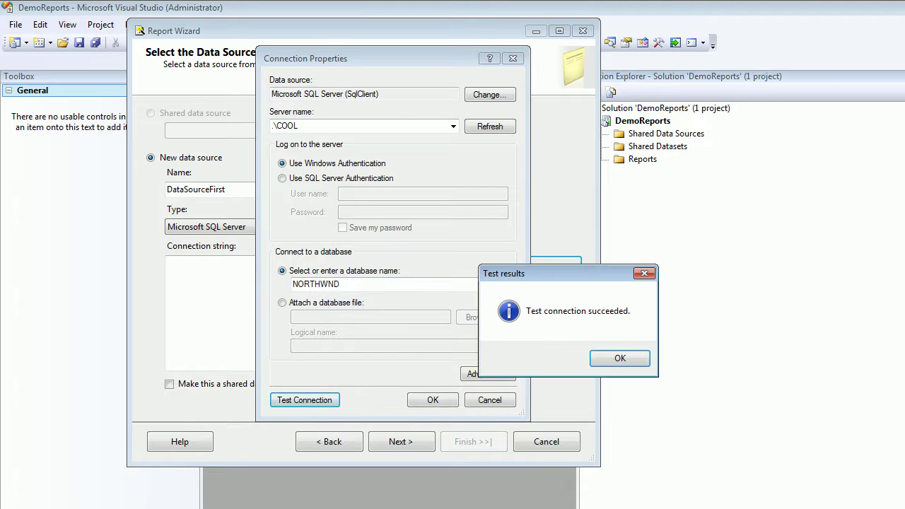
pyautogui.click(620, 357)
pyautogui.click(433, 400)
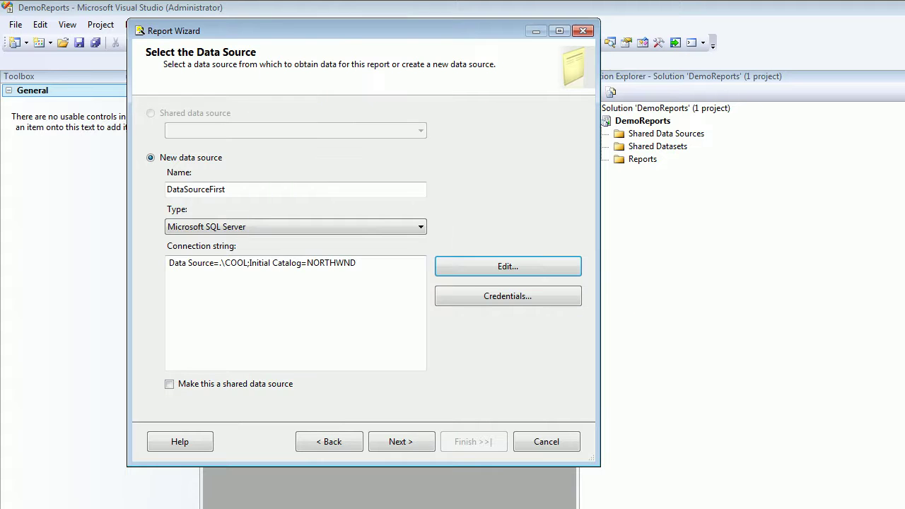
pyautogui.click(272, 263)
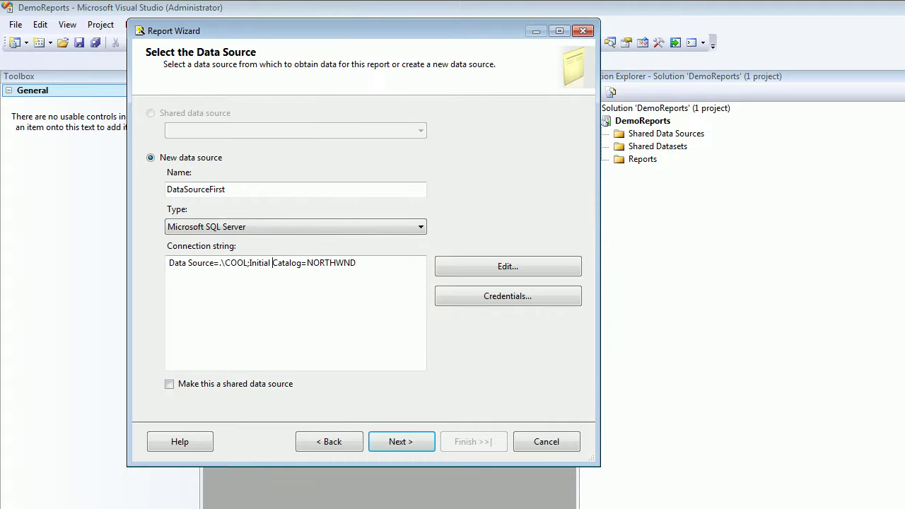
pyautogui.moveTo(357, 263); pyautogui.dragTo(168, 263)
pyautogui.click(220, 263)
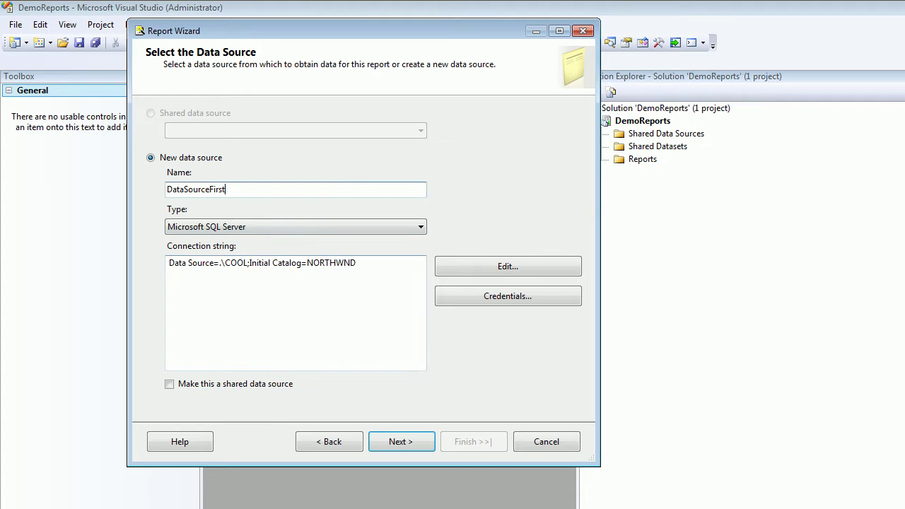
pyautogui.moveTo(226, 189); pyautogui.dragTo(167, 190)
pyautogui.click(250, 263)
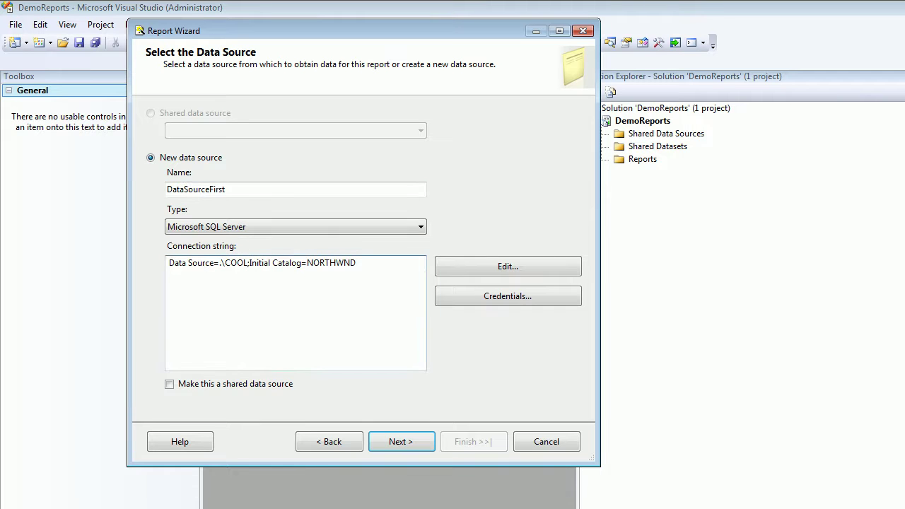
# Proceed with the DataSourceFirst connection and open the Query Builder for the report query.
pyautogui.click(400, 443)
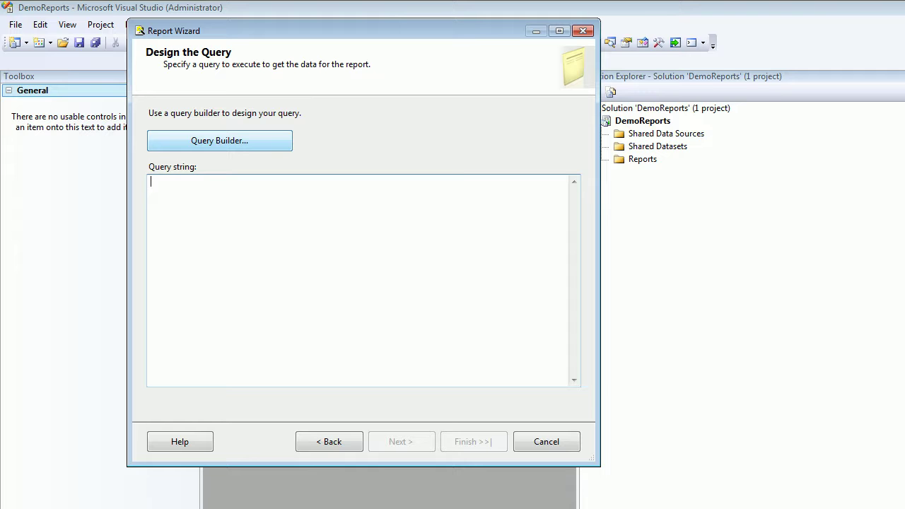
pyautogui.click(219, 140)
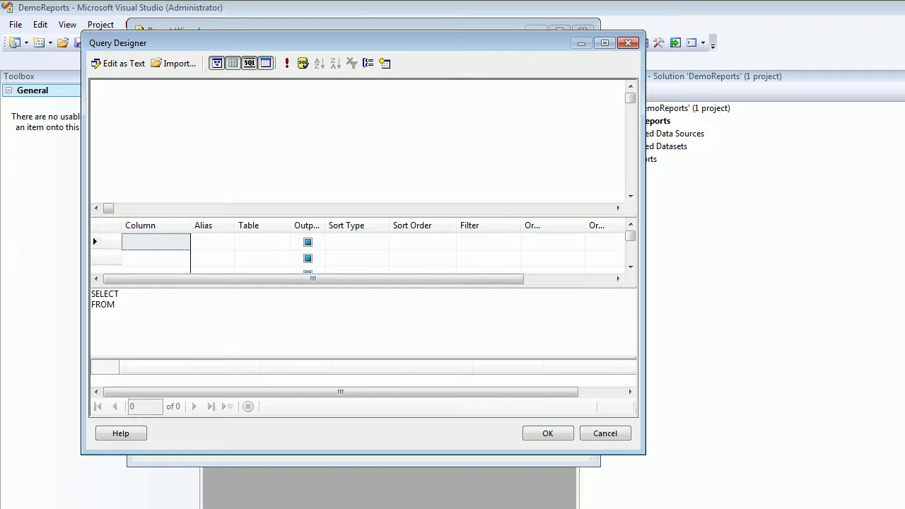
pyautogui.rightClick(331, 104)
pyautogui.click(364, 188)
pyautogui.moveTo(470, 184); pyautogui.dragTo(260, 103)
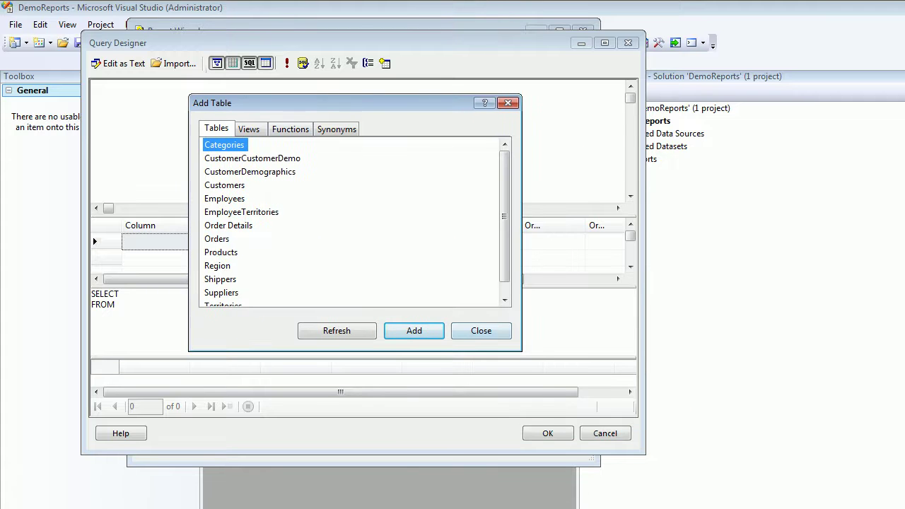
pyautogui.press('Escape')
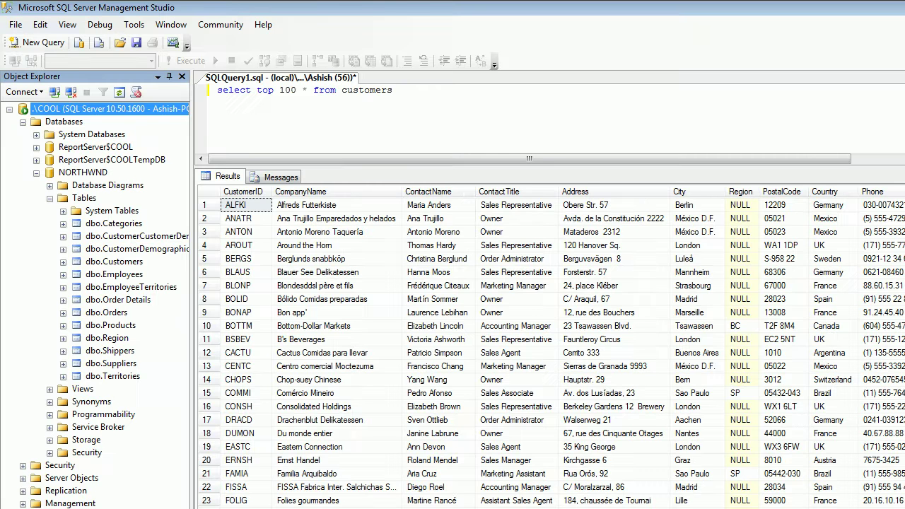
pyautogui.click(83, 172)
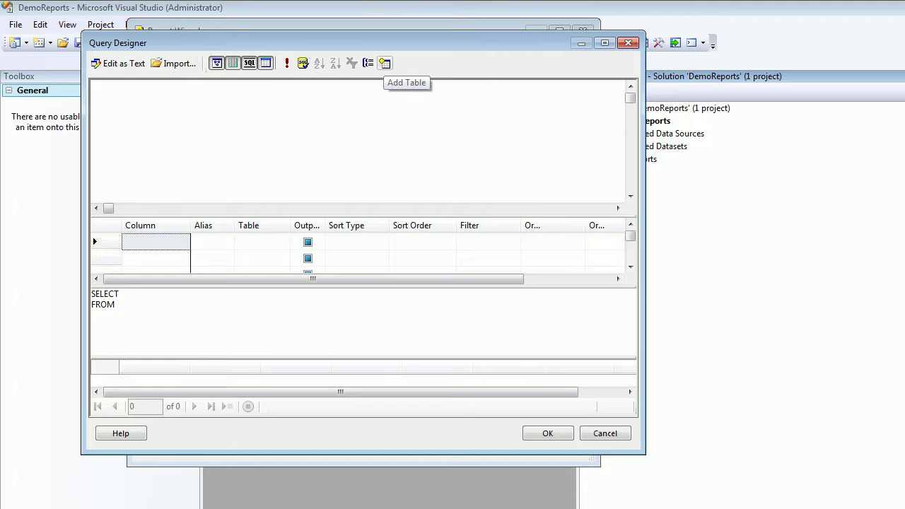
# Add the Customers table to the query in the Query Designer.
pyautogui.click(385, 63)
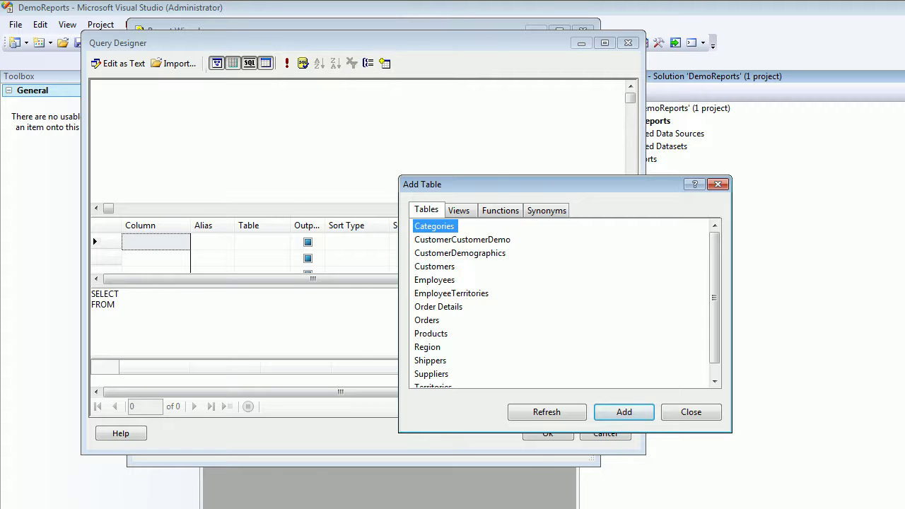
pyautogui.moveTo(524, 185); pyautogui.dragTo(381, 98)
pyautogui.click(292, 179)
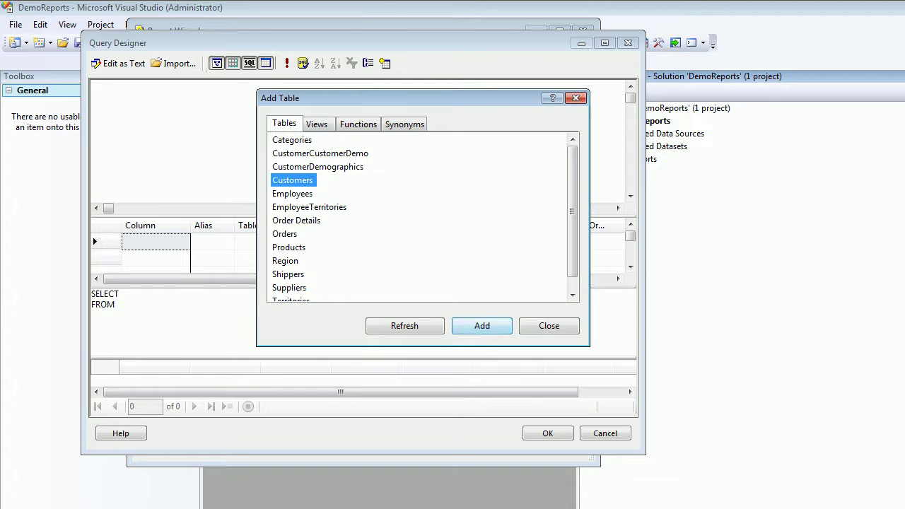
pyautogui.click(482, 326)
pyautogui.click(549, 325)
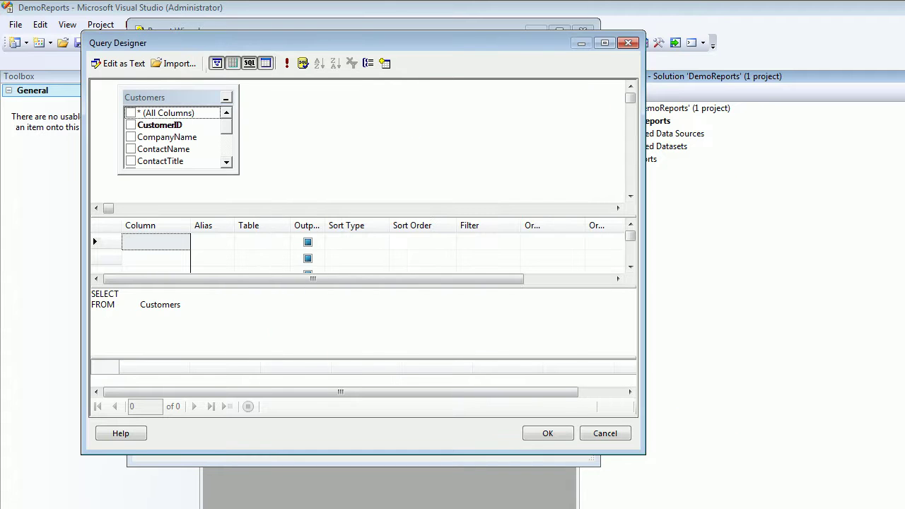
# Include CompanyName, ContactName and City in the query output, then run the query and enlarge the results area.
pyautogui.click(131, 136)
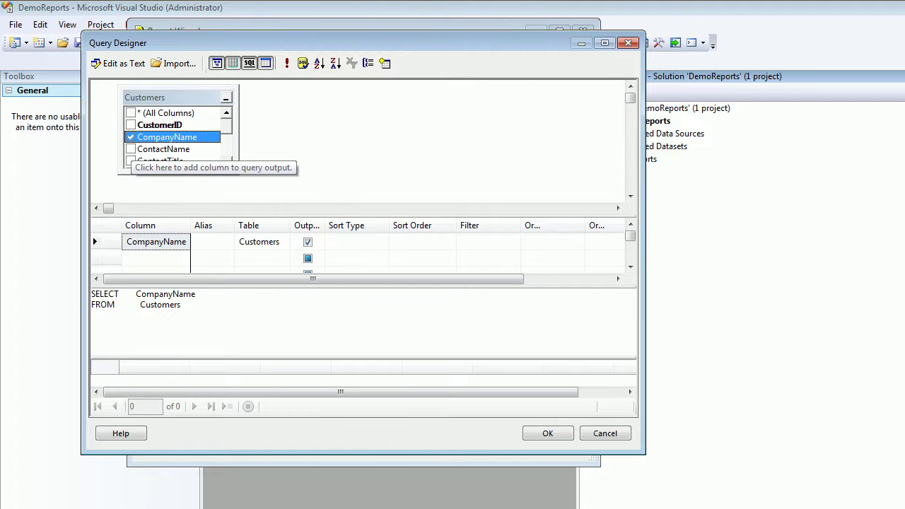
pyautogui.click(131, 148)
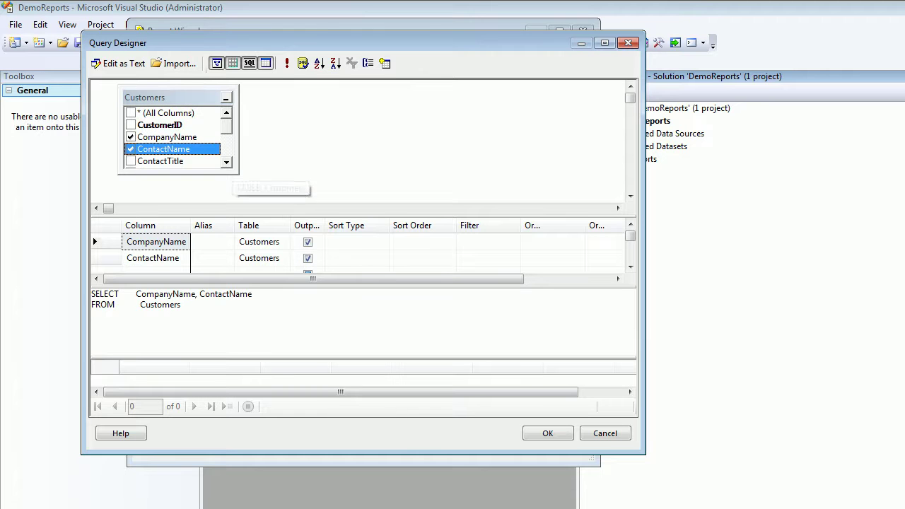
pyautogui.click(226, 162)
pyautogui.click(226, 162)
pyautogui.click(227, 162)
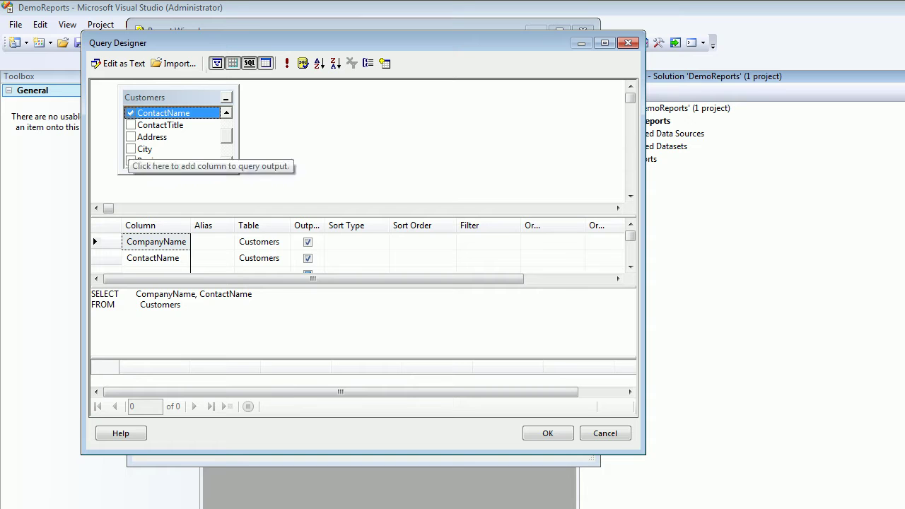
pyautogui.click(131, 149)
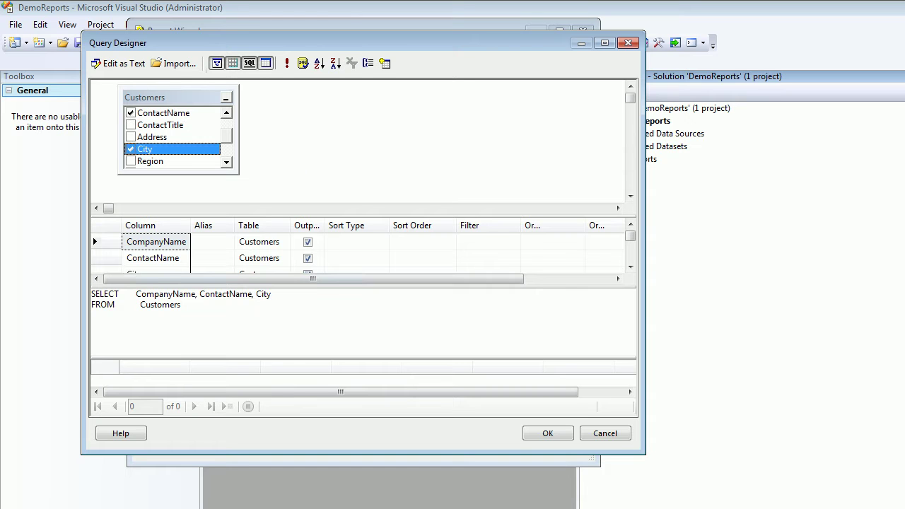
pyautogui.click(287, 63)
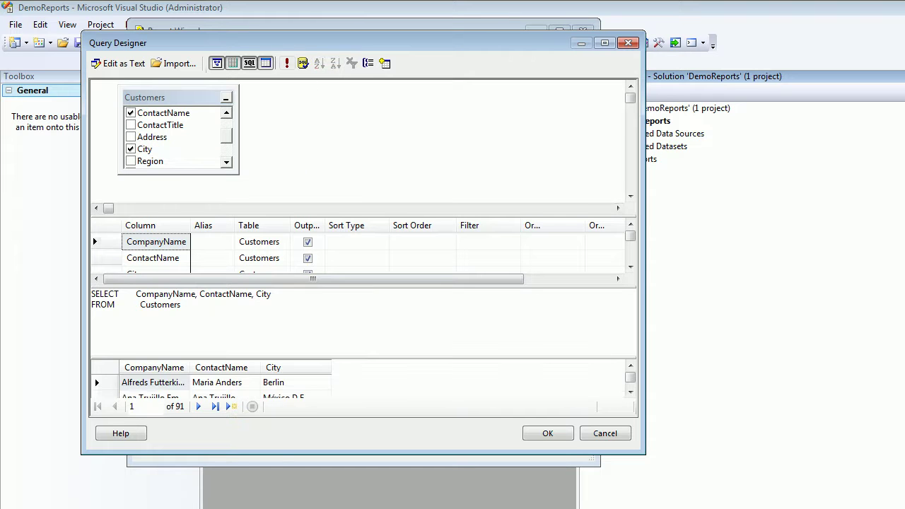
pyautogui.moveTo(364, 358); pyautogui.dragTo(364, 324)
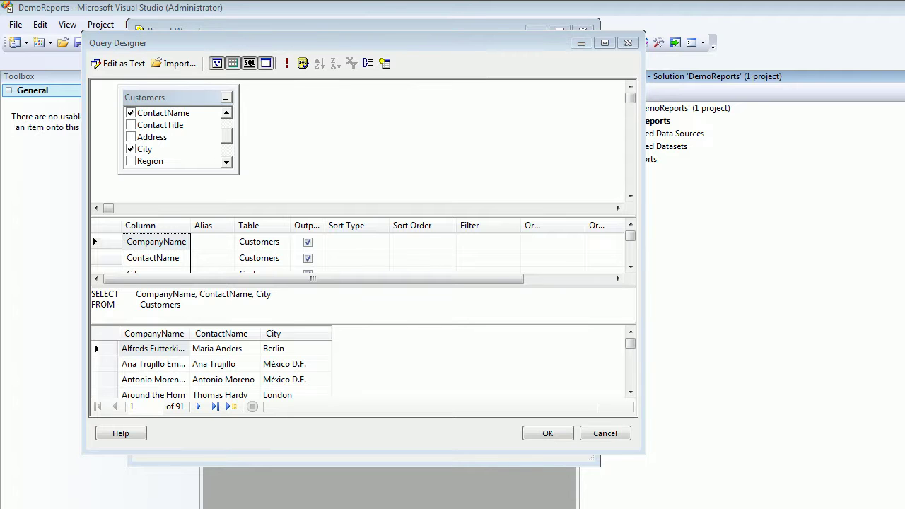
# Try running the query with "top 10 *" inserted after SELECT in the SQL statement.
pyautogui.click(126, 294)
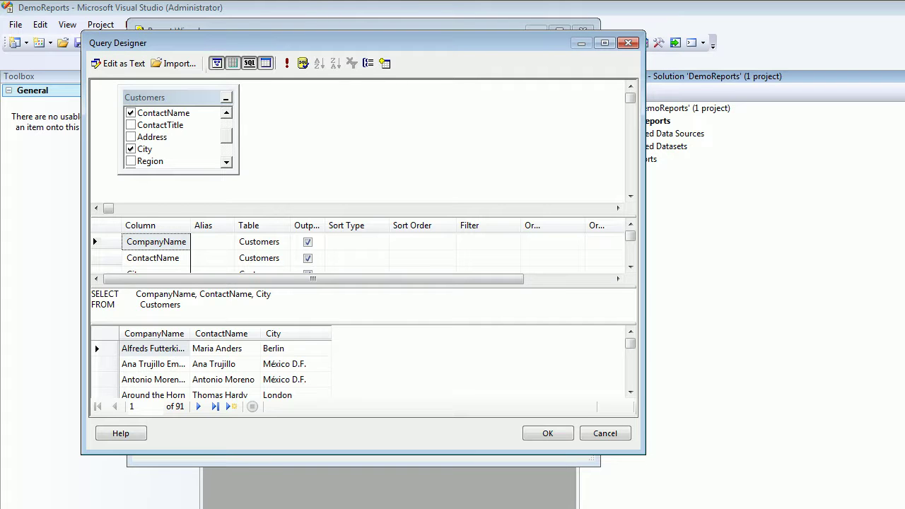
pyautogui.hotkey('ctrl', 'a')
pyautogui.click(126, 294)
pyautogui.write('top 100')
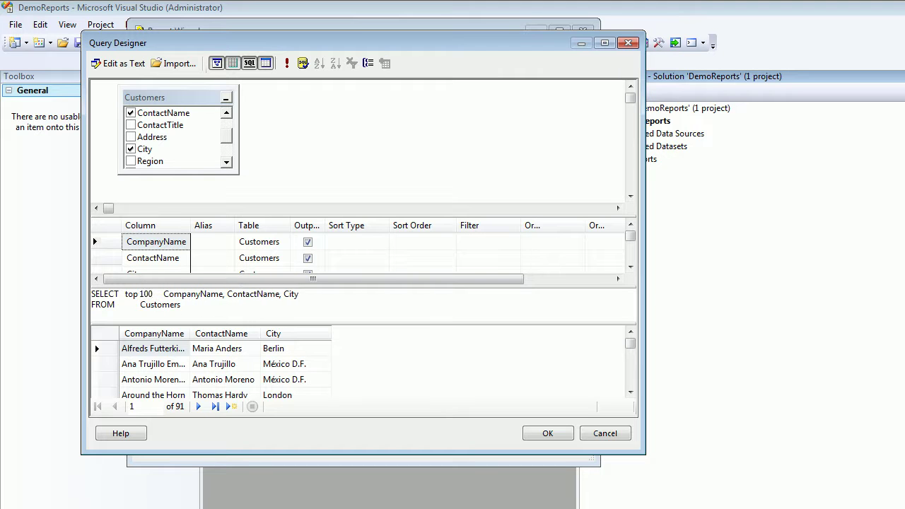
pyautogui.press('BackSpace')
pyautogui.write('*')
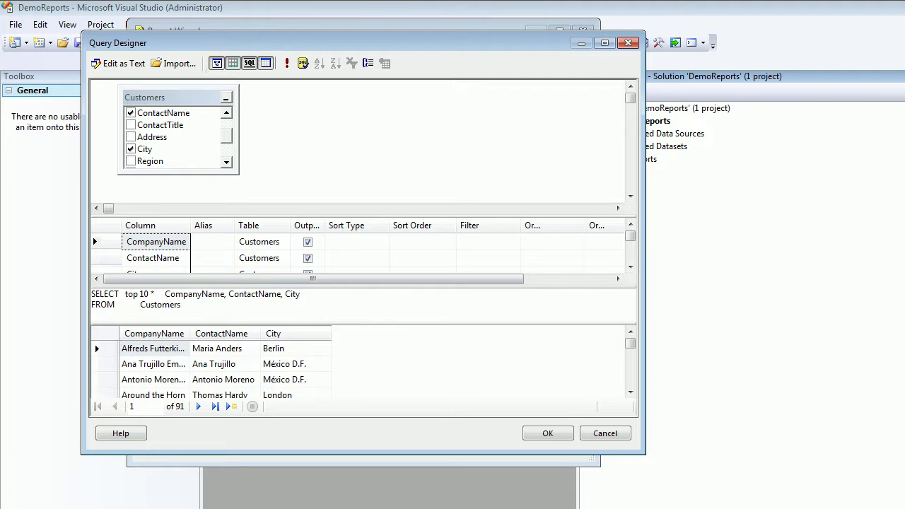
pyautogui.click(286, 62)
pyautogui.click(597, 398)
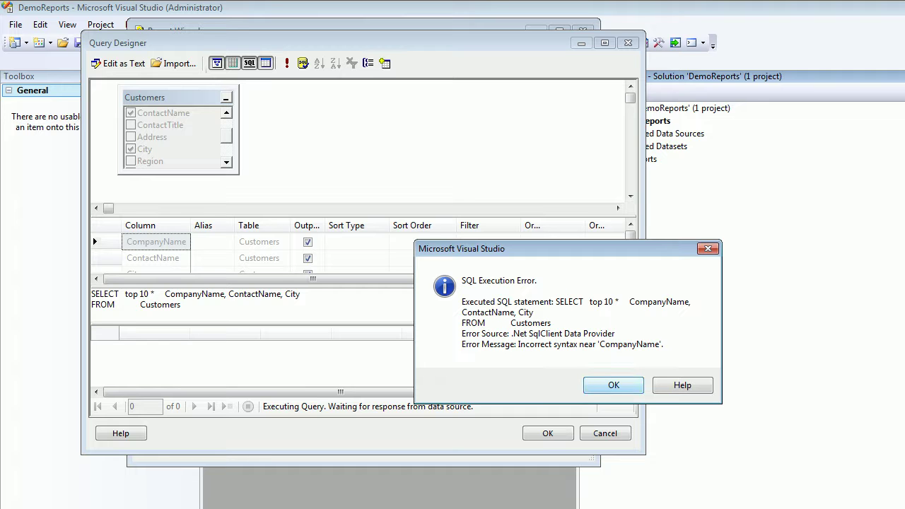
pyautogui.press('Return')
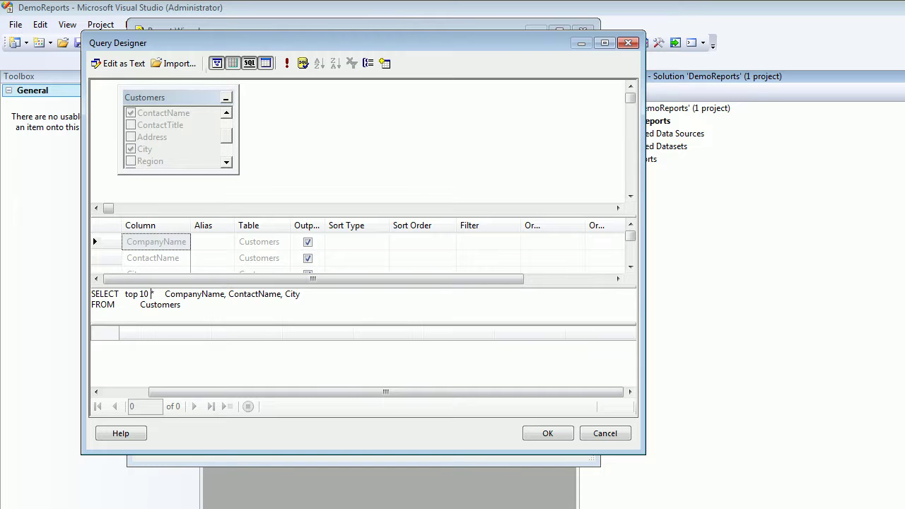
# Remove the asterisk after "top 10" in the SQL statement and rerun the query.
pyautogui.press('BackSpace')
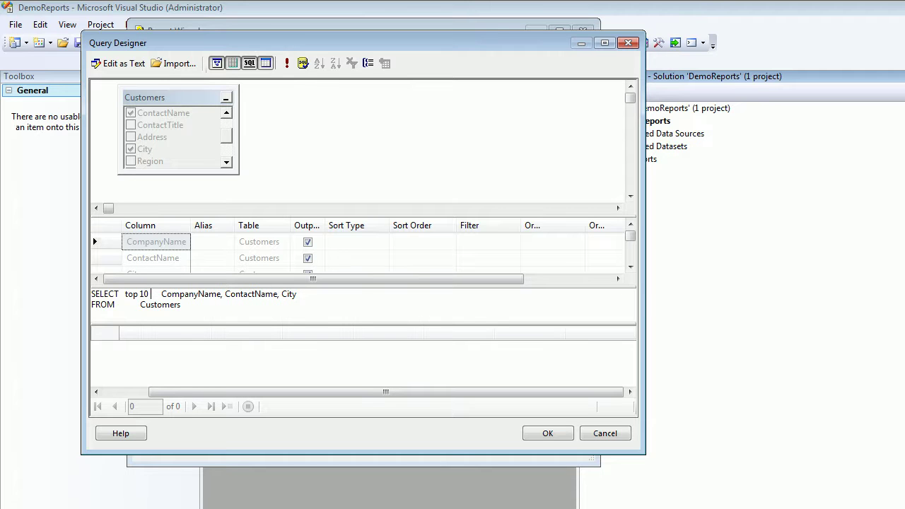
pyautogui.hotkey('ctrl', 'r')
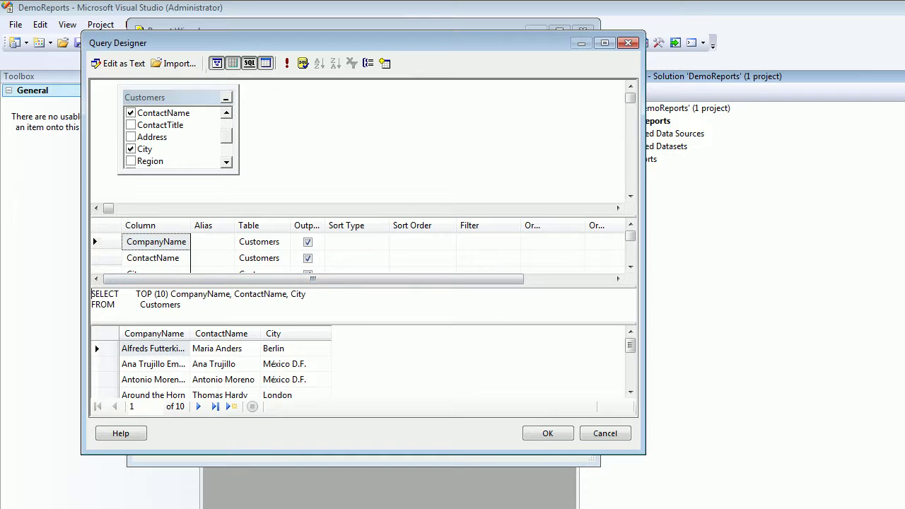
pyautogui.hotkey('ctrl', 'a')
pyautogui.click(173, 305)
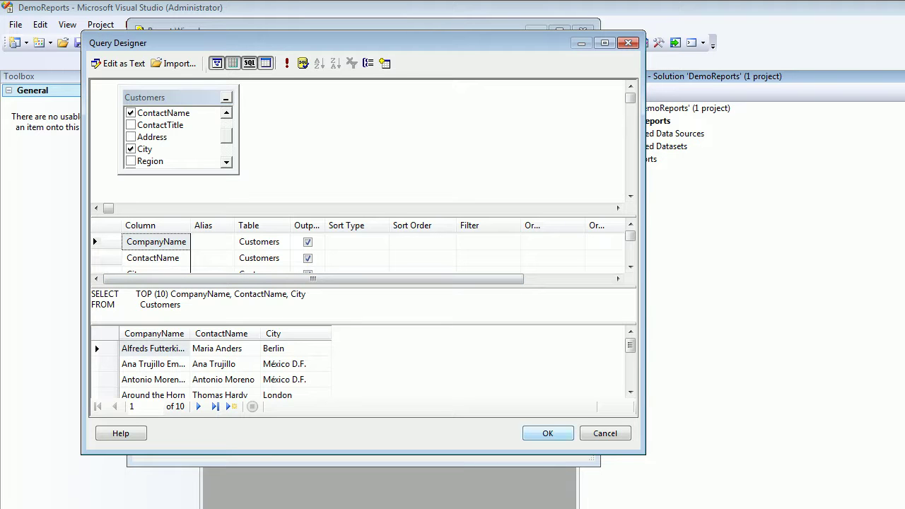
# Accept the designed query as the report's query string and continue with the Tabular report type.
pyautogui.click(548, 433)
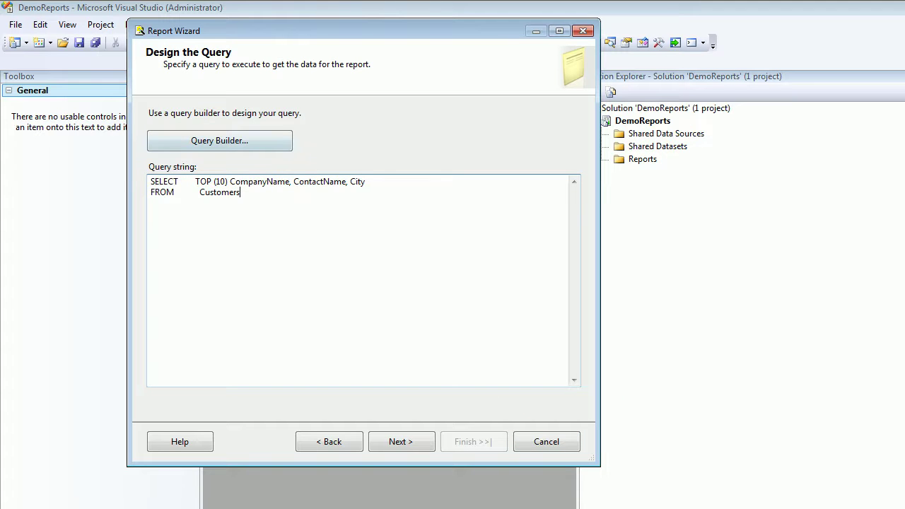
pyautogui.moveTo(242, 193); pyautogui.dragTo(150, 182)
pyautogui.click(283, 233)
pyautogui.click(402, 442)
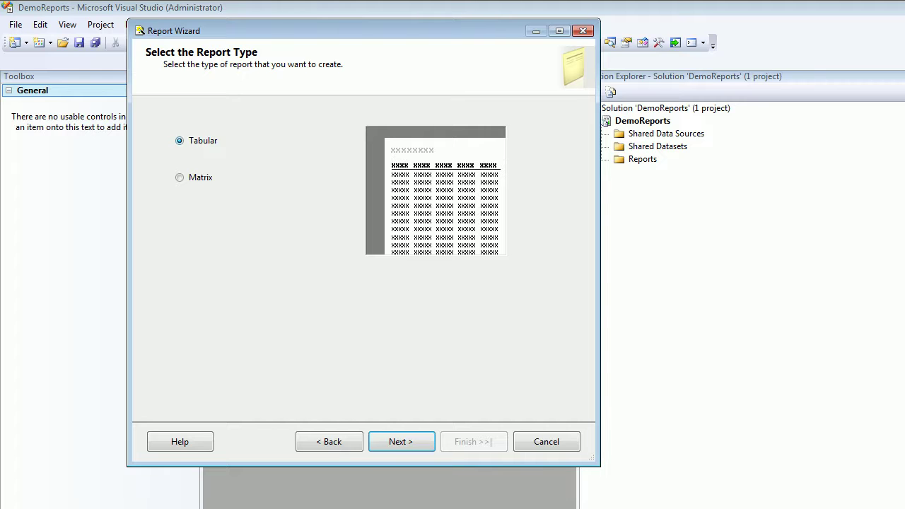
pyautogui.click(401, 442)
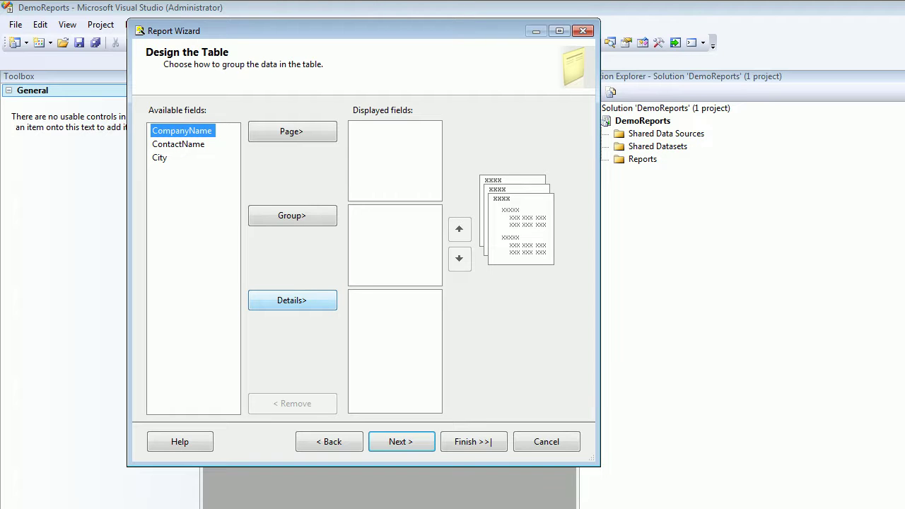
# Assign CompanyName, ContactName and City to the table details and finish the wizard with the report name FirstReport.
pyautogui.click(292, 300)
pyautogui.click(292, 300)
pyautogui.click(292, 300)
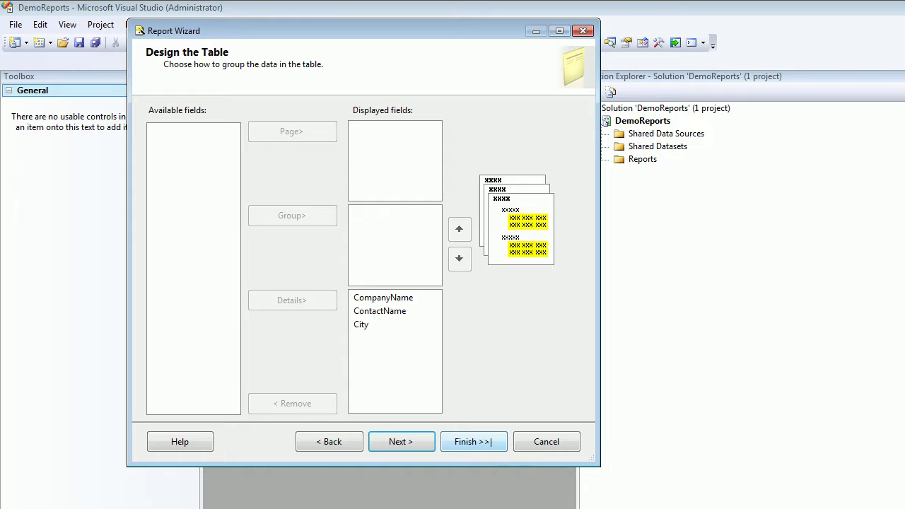
pyautogui.click(474, 441)
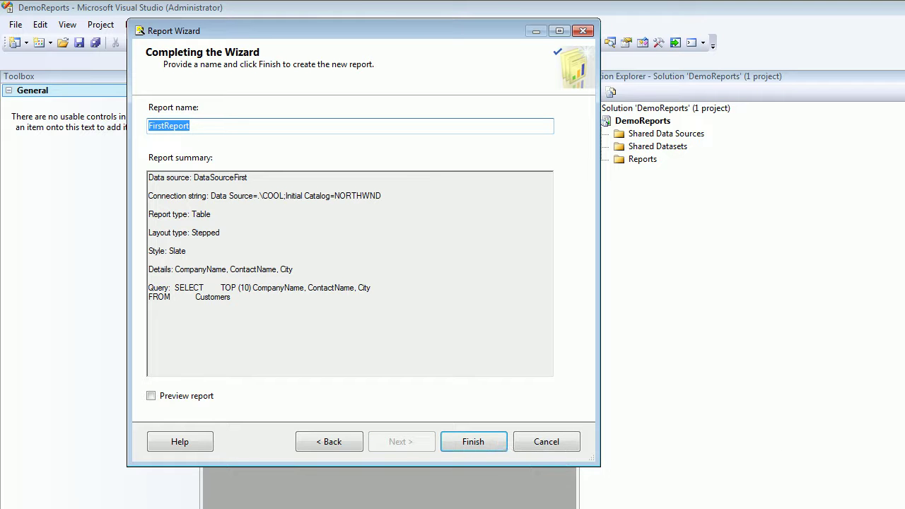
pyautogui.click(474, 441)
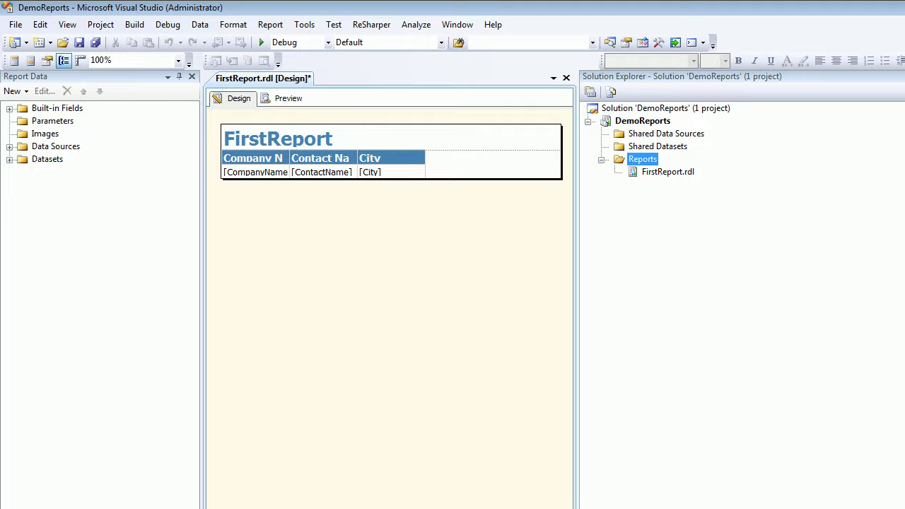
# Widen the report design area and change the report's title text to "Jigsaw Report".
pyautogui.moveTo(576, 283); pyautogui.dragTo(658, 283)
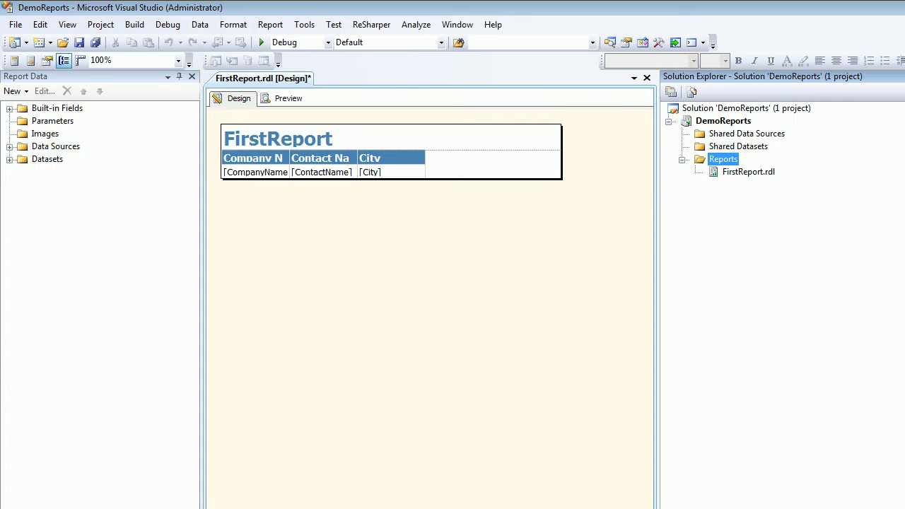
pyautogui.click(232, 127)
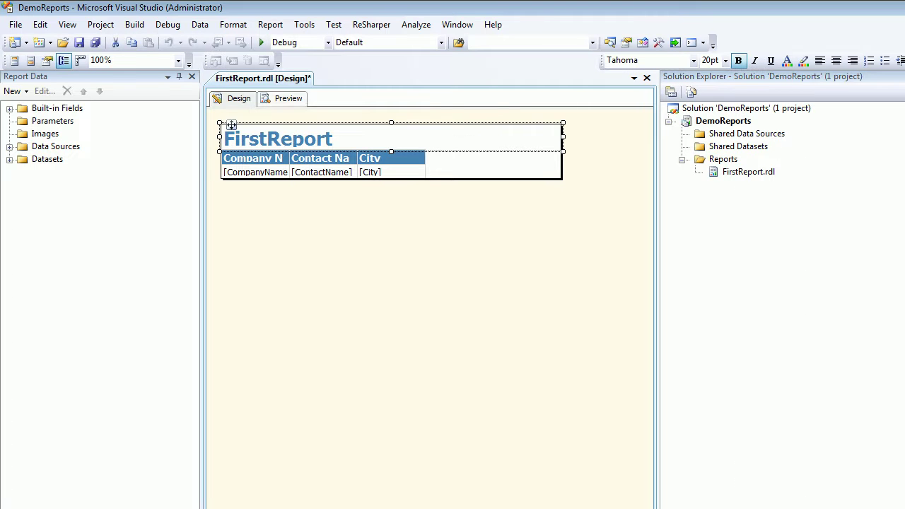
pyautogui.doubleClick(276, 139)
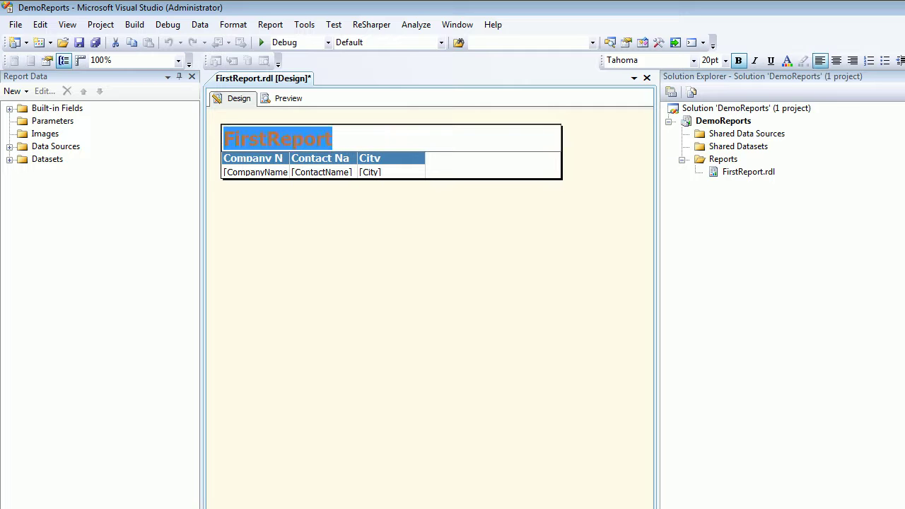
pyautogui.write('Jigsa')
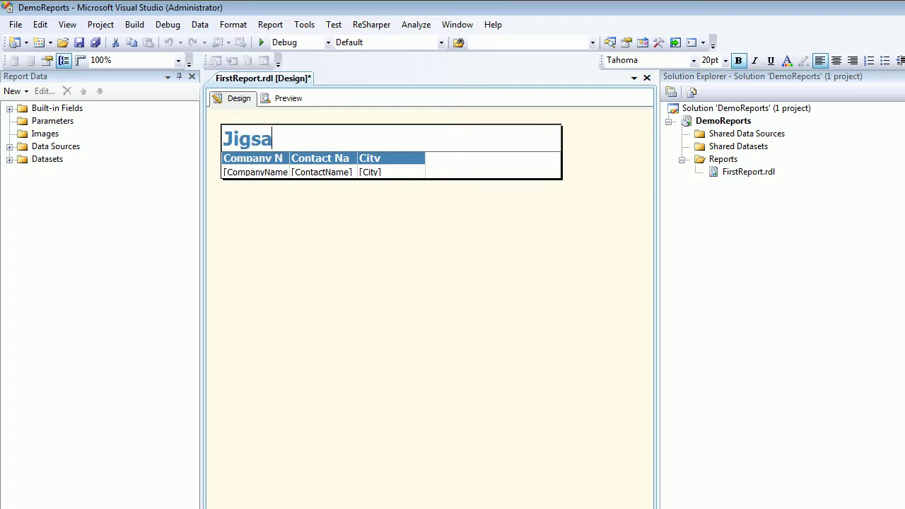
pyautogui.write('w Report')
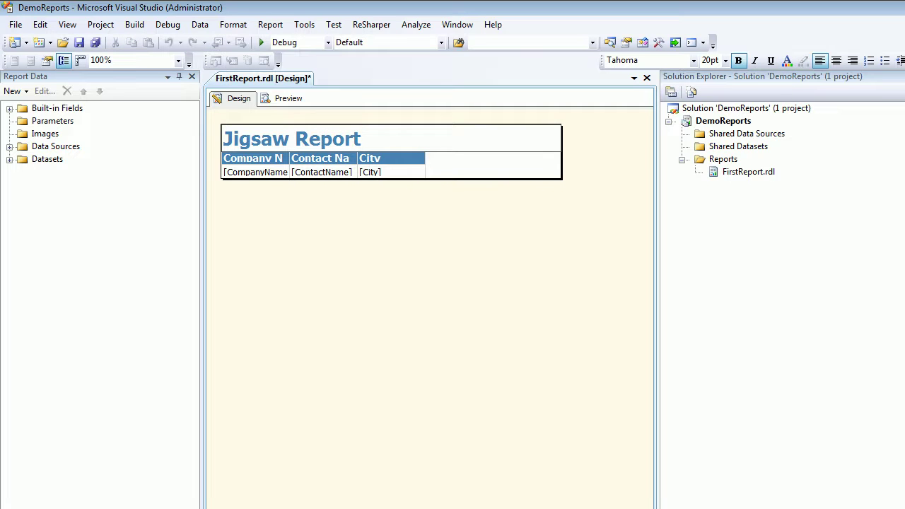
pyautogui.click(231, 125)
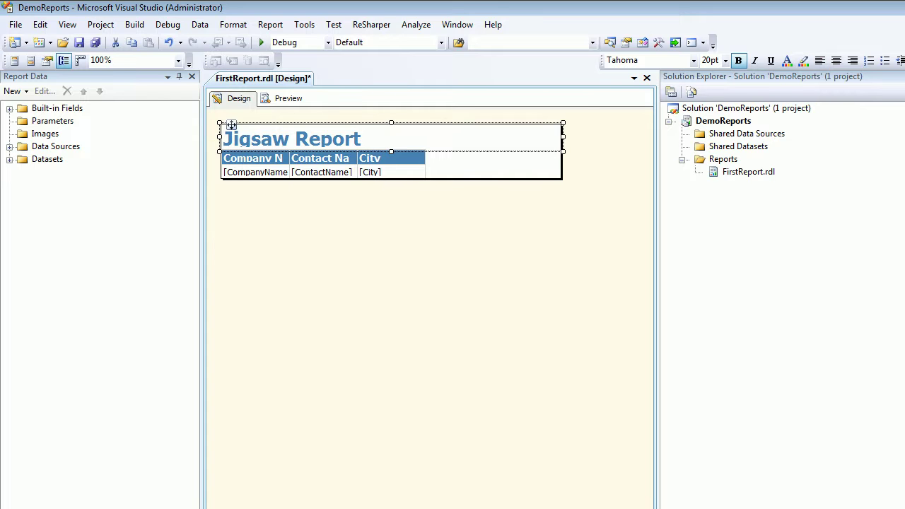
# Select the whole report table in the design area and switch focus to the report's data tree.
pyautogui.click(279, 158)
pyautogui.click(231, 150)
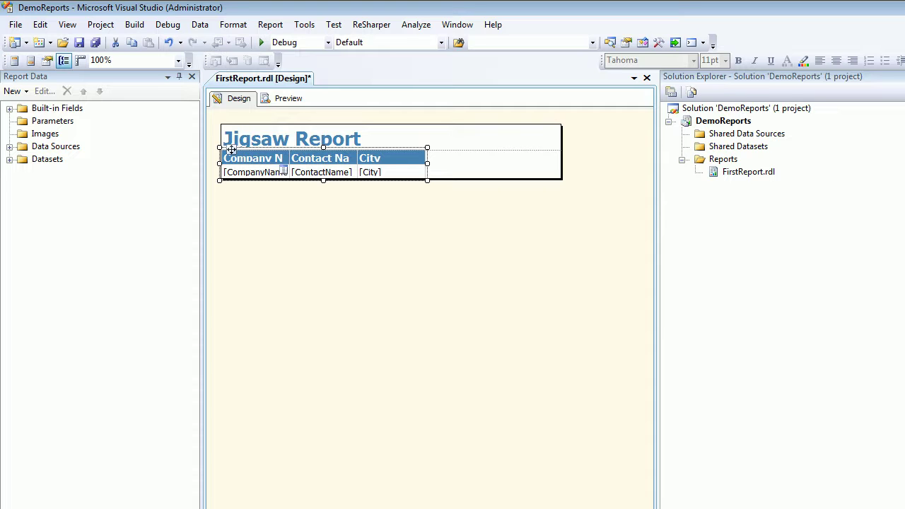
pyautogui.click(78, 76)
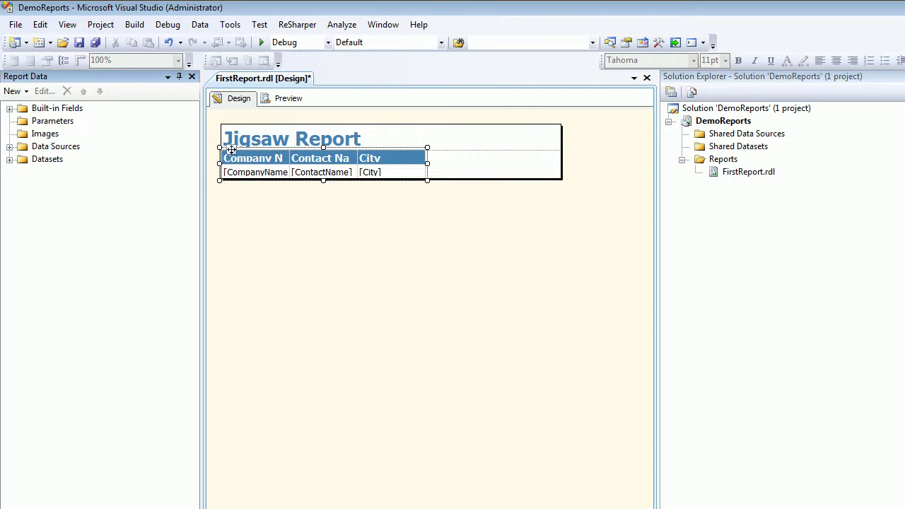
# Look through the report's built-in fields and data sources, and view the properties of DataSourceFirst.
pyautogui.click(9, 109)
pyautogui.click(9, 108)
pyautogui.press('Down')
pyautogui.press('Down')
pyautogui.click(9, 147)
pyautogui.press('Down')
pyautogui.press('Down')
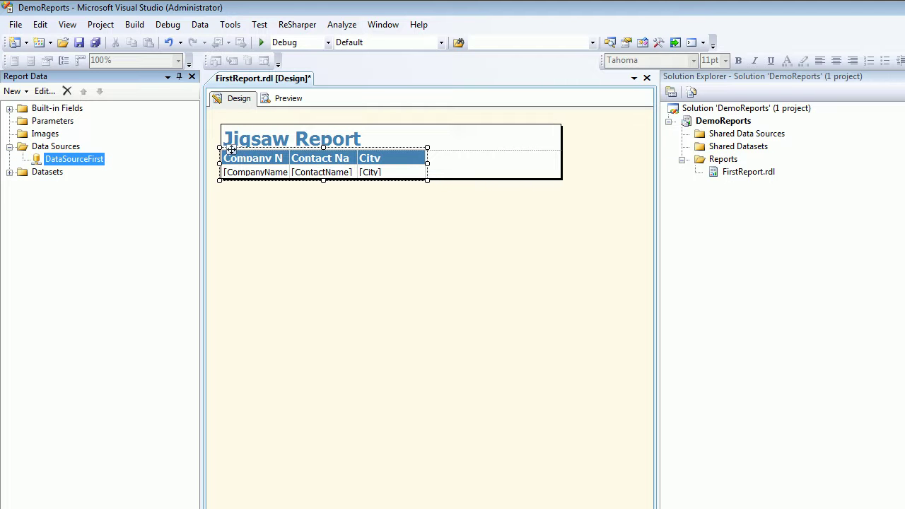
pyautogui.hotkey('shift', 'F10')
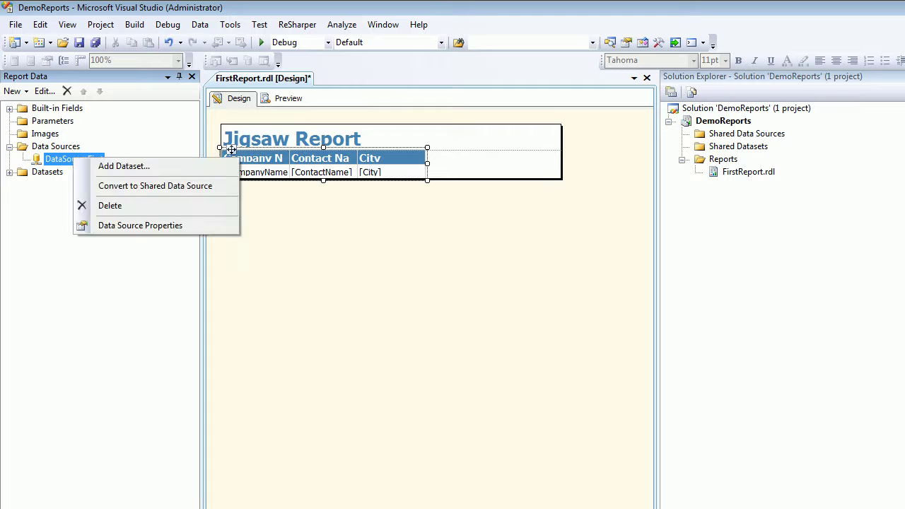
pyautogui.press('Down')
pyautogui.press('Down')
pyautogui.press('Down')
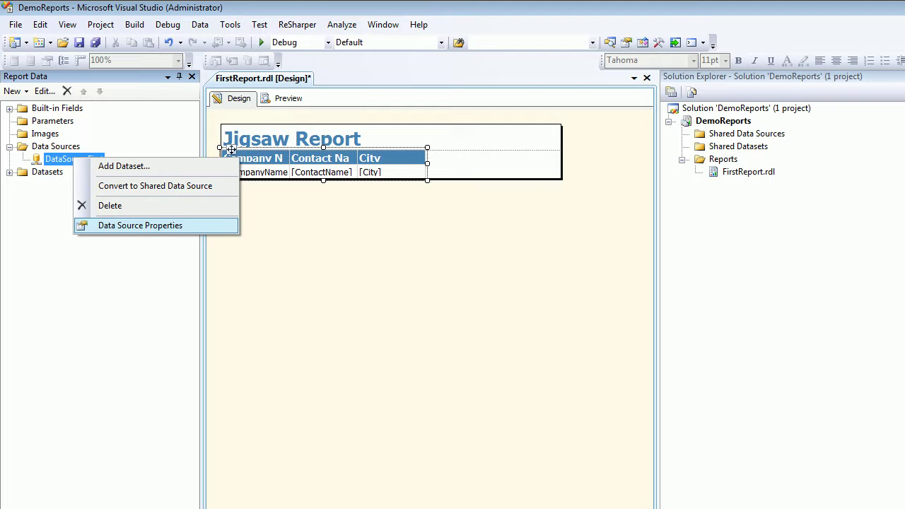
pyautogui.press('Return')
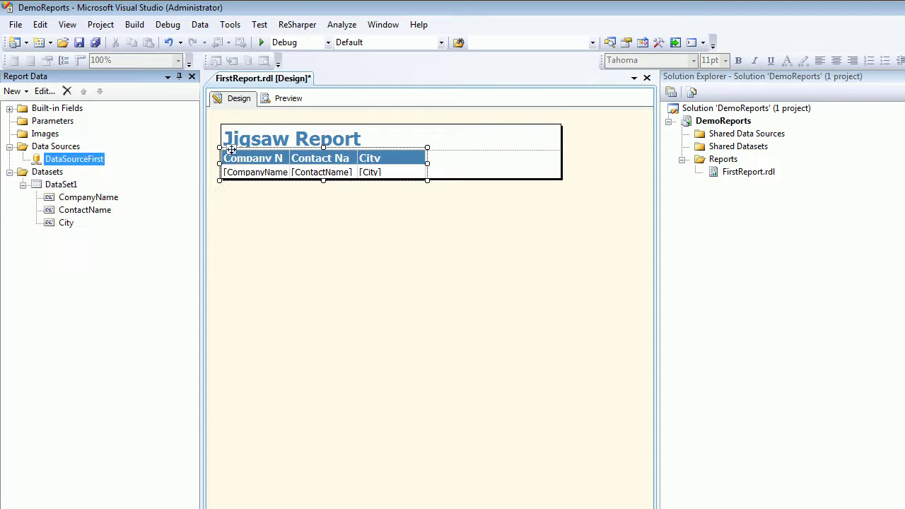
# Rename the report's dataset DataSet1 to DataSetFirst in its dataset properties.
pyautogui.press('Down')
pyautogui.press('Down')
pyautogui.hotkey('shift', 'F10')
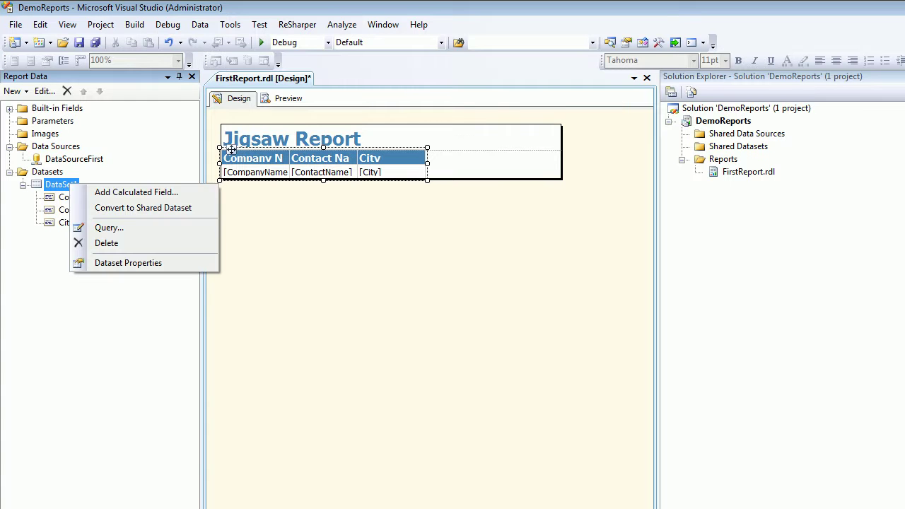
pyautogui.press('Up')
pyautogui.press('Up')
pyautogui.press('Up')
pyautogui.press('Down')
pyautogui.press('Down')
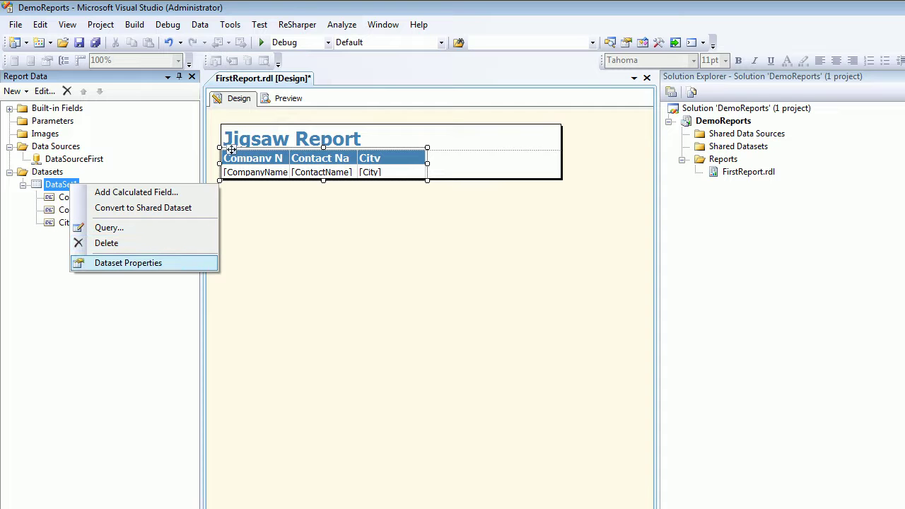
pyautogui.press('Return')
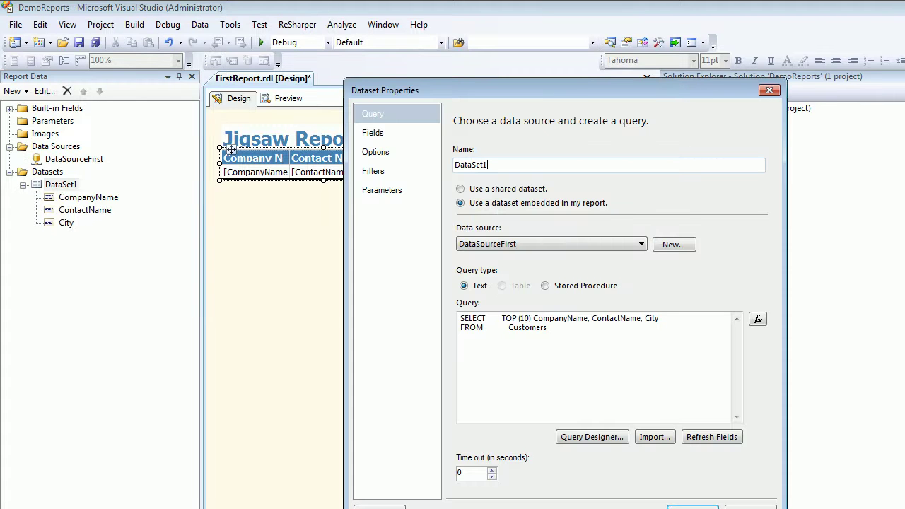
pyautogui.press('BackSpace')
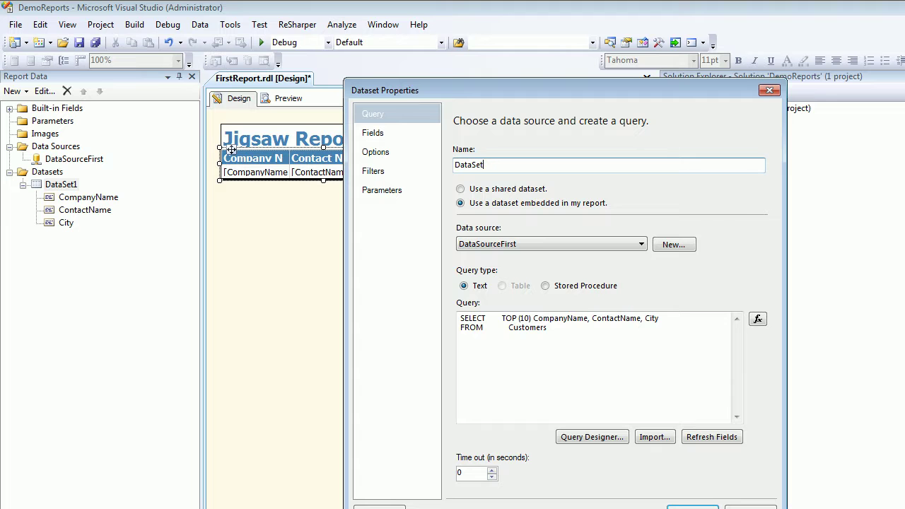
pyautogui.write('First')
pyautogui.hotkey('shift', 'Left')
pyautogui.hotkey('shift', 'Left')
pyautogui.hotkey('shift', 'Left')
pyautogui.hotkey('shift', 'Left')
pyautogui.hotkey('shift', 'Left')
pyautogui.hotkey('shift', 'Left')
pyautogui.hotkey('shift', 'Left')
pyautogui.hotkey('shift', 'Left')
pyautogui.hotkey('shift', 'Left')
pyautogui.hotkey('shift', 'Left')
pyautogui.hotkey('shift', 'Left')
pyautogui.hotkey('shift', 'Left')
# Keep DataSourceFirst as the dataset's data source and apply the dataset properties.
pyautogui.moveTo(538, 91); pyautogui.dragTo(406, 68)
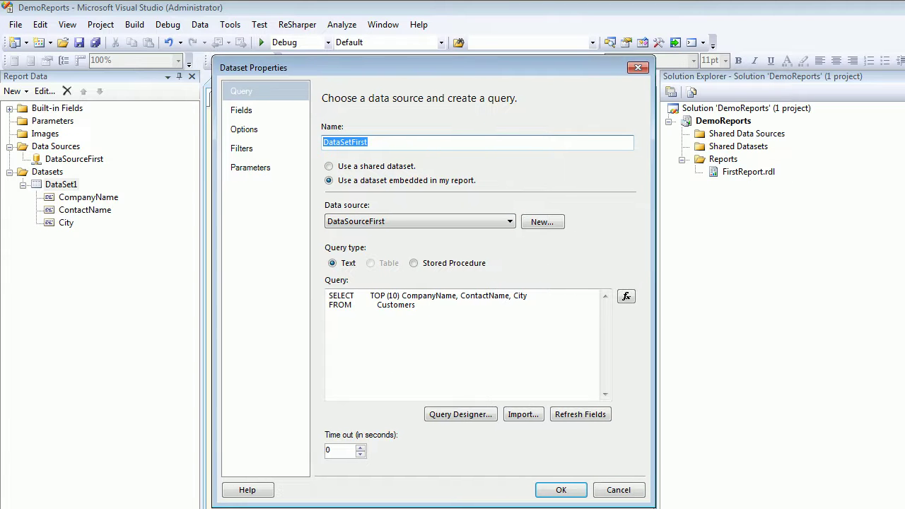
pyautogui.click(420, 221)
pyautogui.click(420, 234)
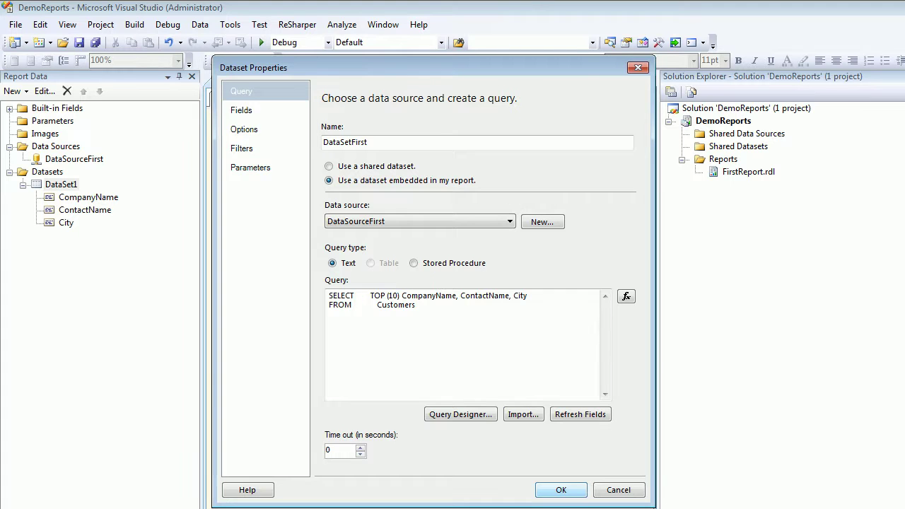
pyautogui.click(561, 490)
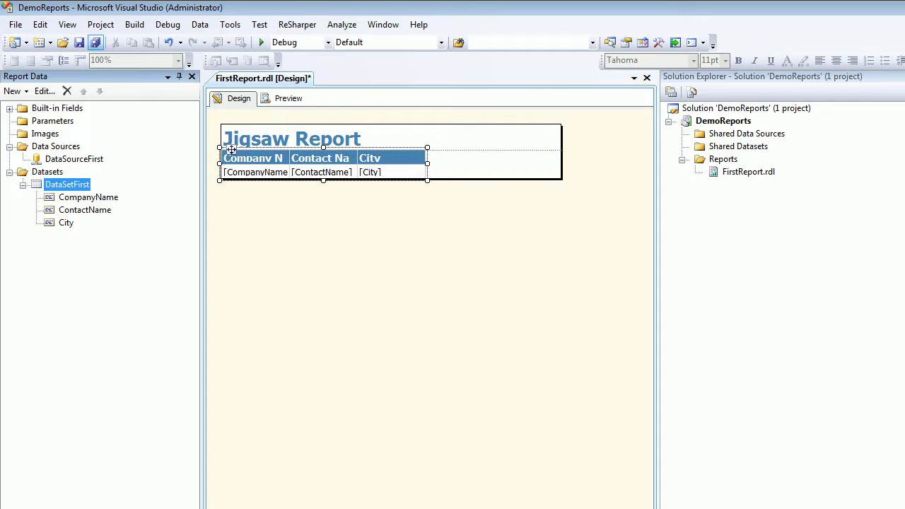
# Save all project files, preview the report and return to its design.
pyautogui.click(96, 42)
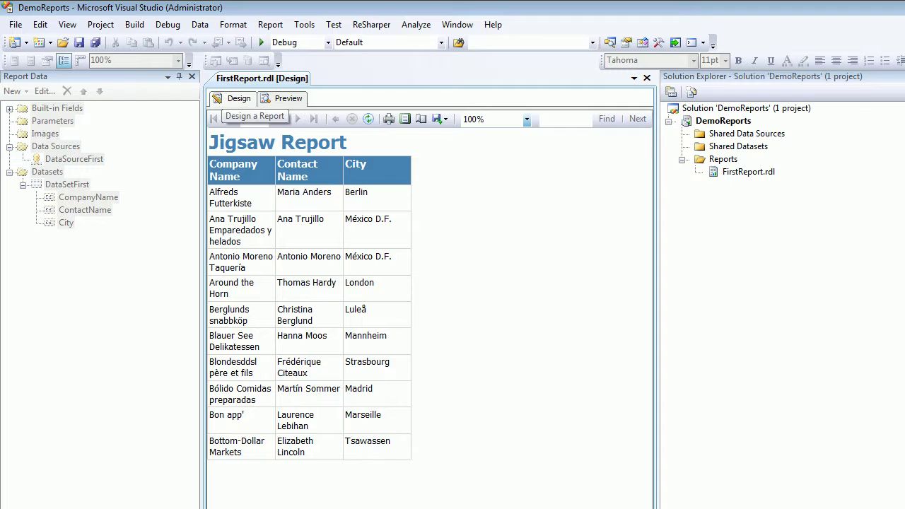
pyautogui.click(238, 98)
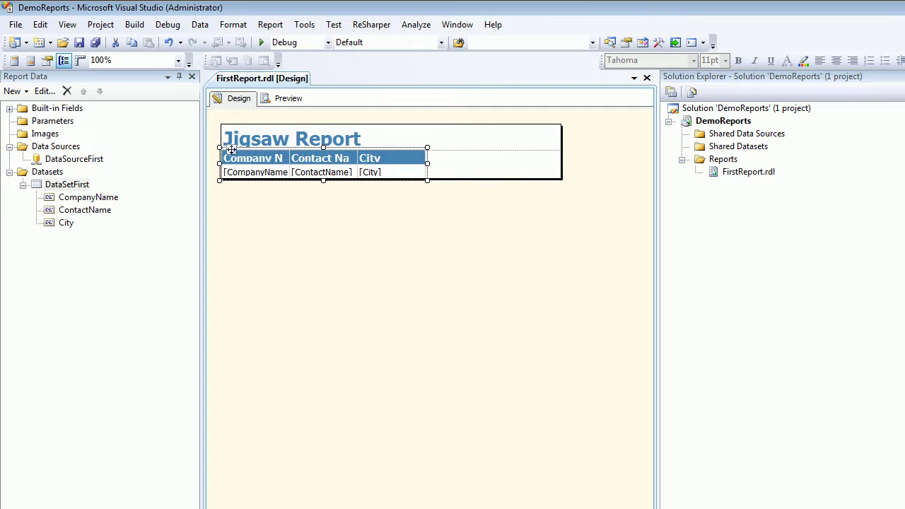
# Widen the report table to nearly twice its width so the column headings fit on one line, and preview the report.
pyautogui.hotkey('shift', 'Right')
pyautogui.hotkey('shift', 'Right')
pyautogui.hotkey('shift', 'Right')
pyautogui.hotkey('shift', 'Right')
pyautogui.hotkey('shift', 'Right')
pyautogui.hotkey('shift', 'Right')
pyautogui.hotkey('shift', 'Right')
pyautogui.hotkey('shift', 'Right')
pyautogui.hotkey('shift', 'Right')
pyautogui.hotkey('shift', 'Right')
pyautogui.hotkey('shift', 'Right')
pyautogui.hotkey('shift', 'Right')
pyautogui.hotkey('shift', 'Right')
pyautogui.hotkey('shift', 'Right')
pyautogui.hotkey('shift', 'Right')
pyautogui.hotkey('shift', 'Right')
pyautogui.hotkey('shift', 'Right')
pyautogui.hotkey('shift', 'Right')
pyautogui.hotkey('shift', 'Right')
pyautogui.hotkey('shift', 'Right')
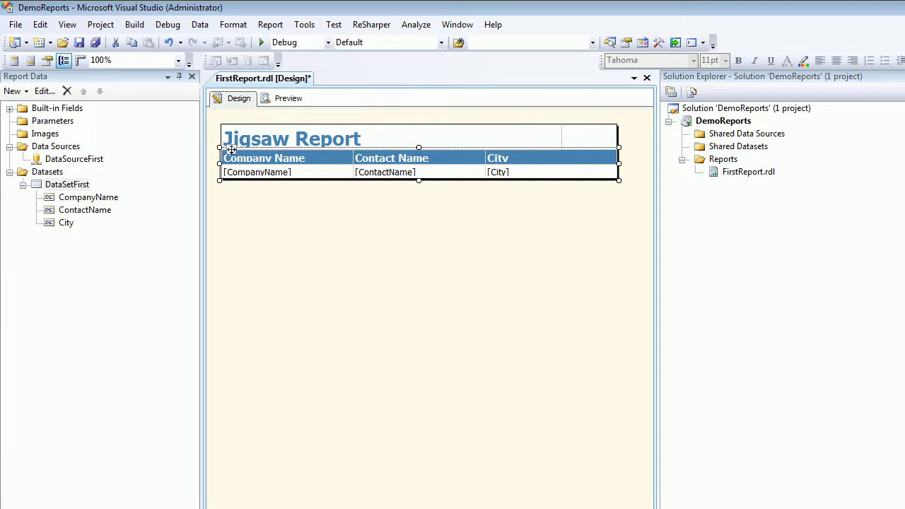
pyautogui.click(282, 98)
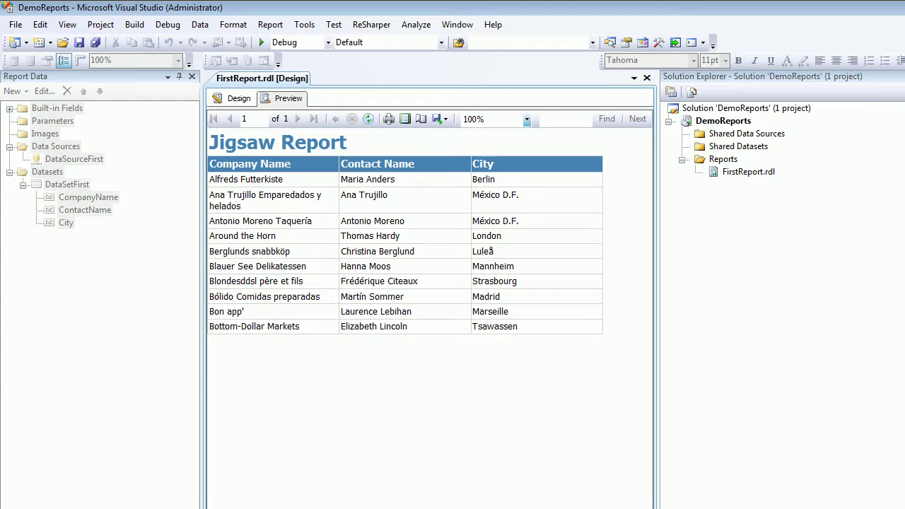
# Widen the Solution Explorer and select the FirstReport.rdl report in the DemoReports project.
pyautogui.moveTo(656, 283); pyautogui.dragTo(558, 283)
pyautogui.click(650, 171)
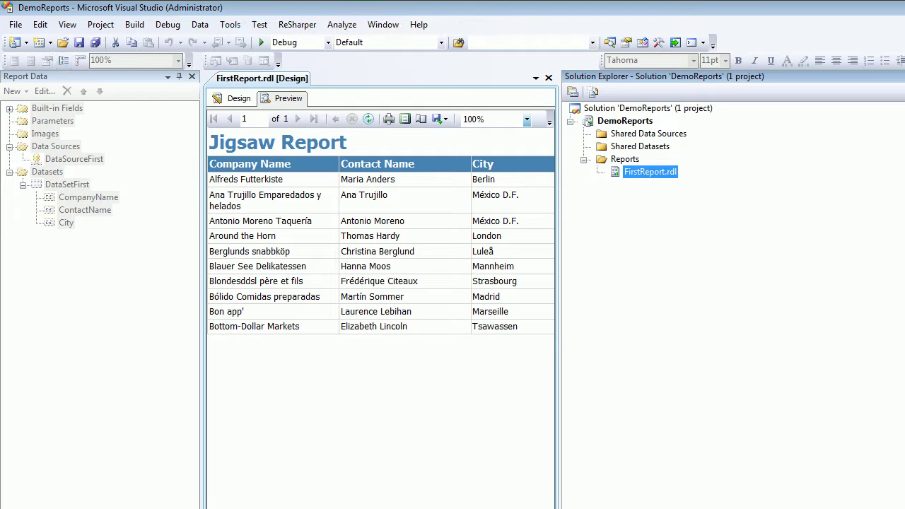